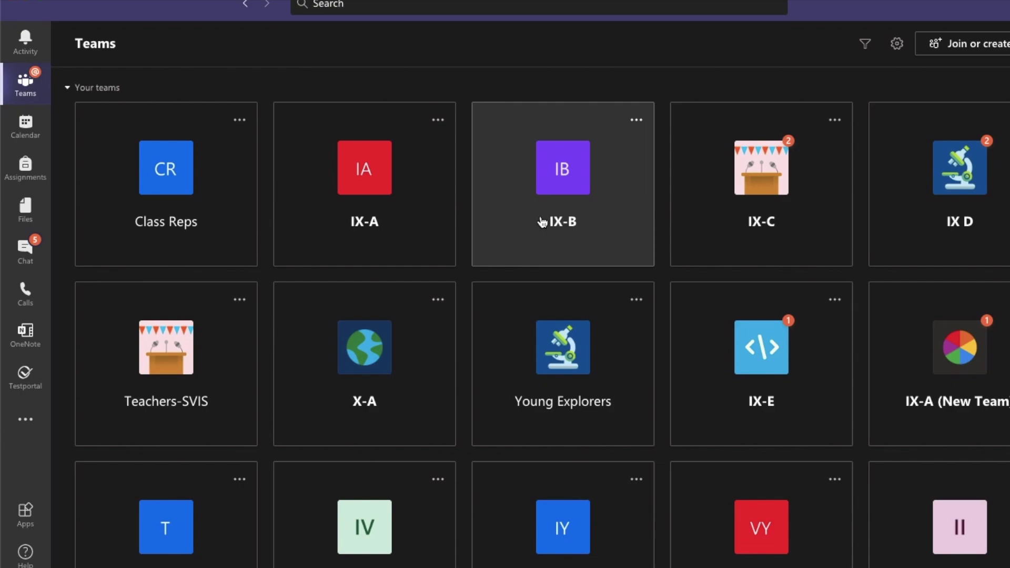
# - Open the DEMO TEST assignment from the IX-B team's assignments
pyautogui.click(542, 222)
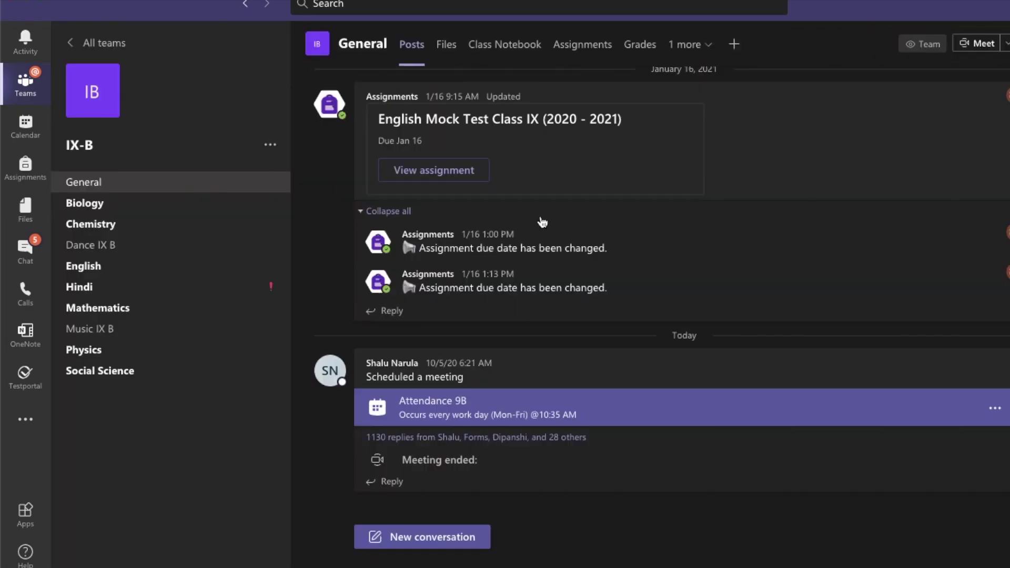
pyautogui.click(576, 50)
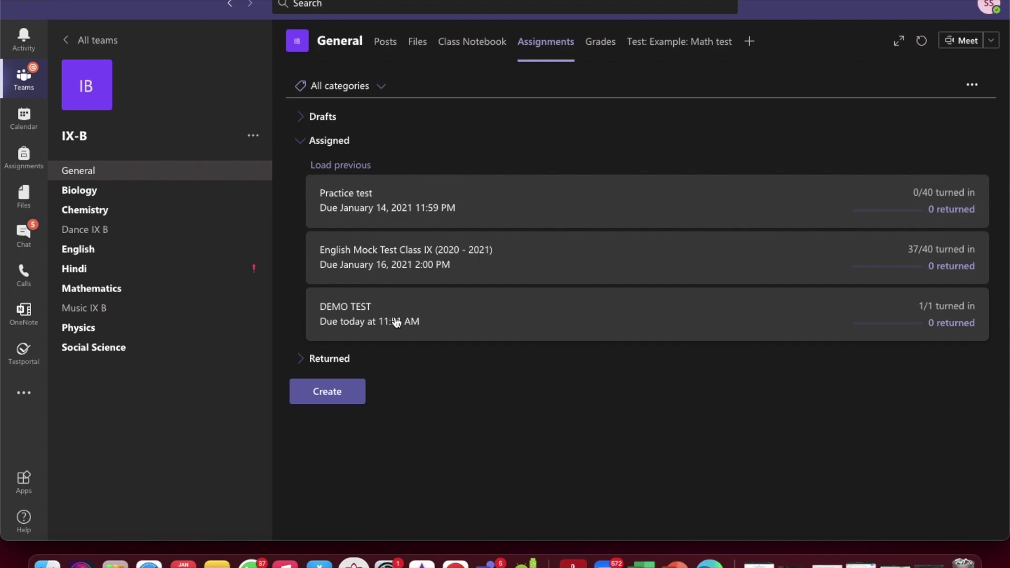
pyautogui.click(397, 323)
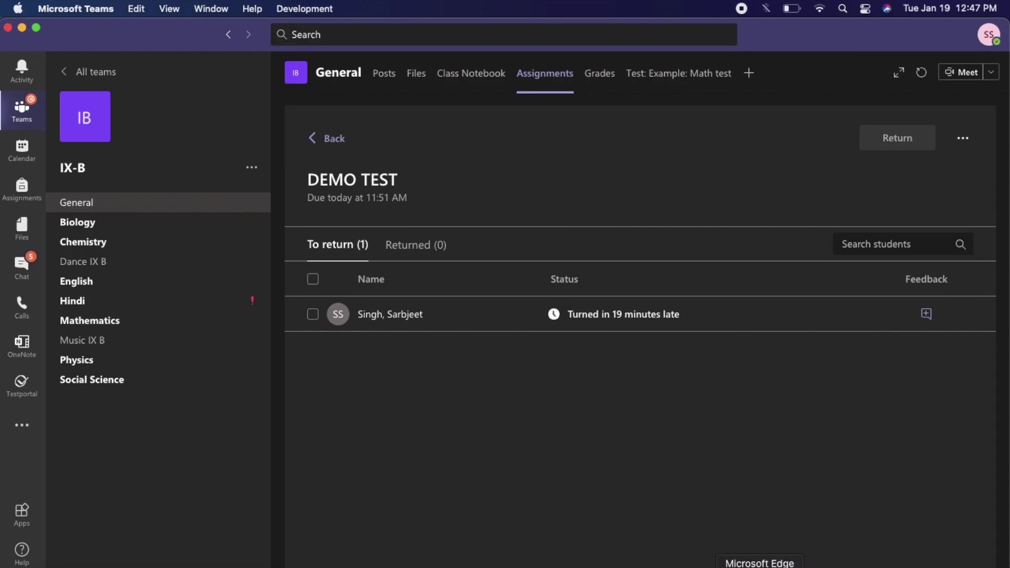
# - Switch to Microsoft Edge and load portal.office.com
pyautogui.click(763, 565)
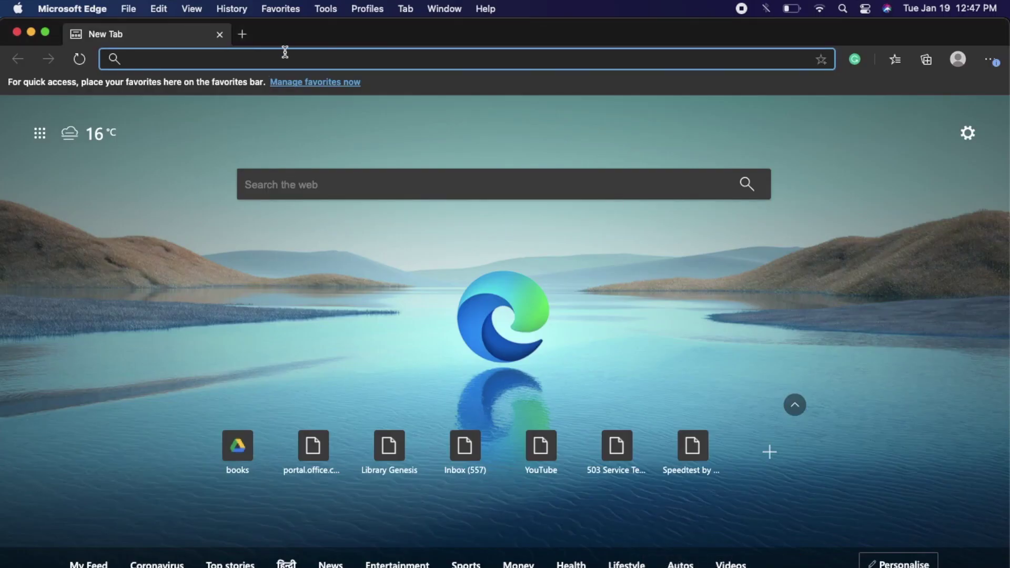
pyautogui.write('portal.office.com')
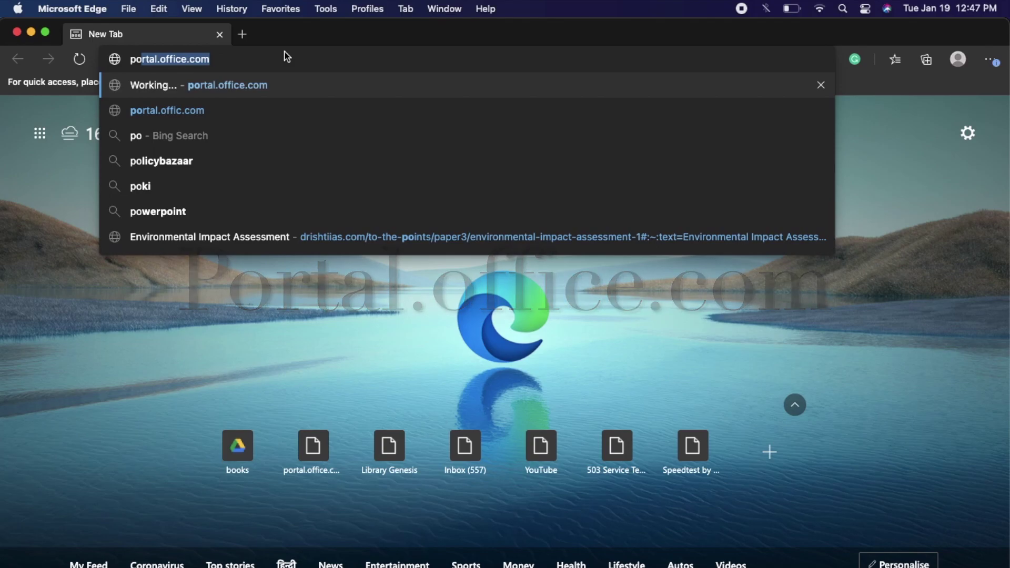
pyautogui.press('Return')
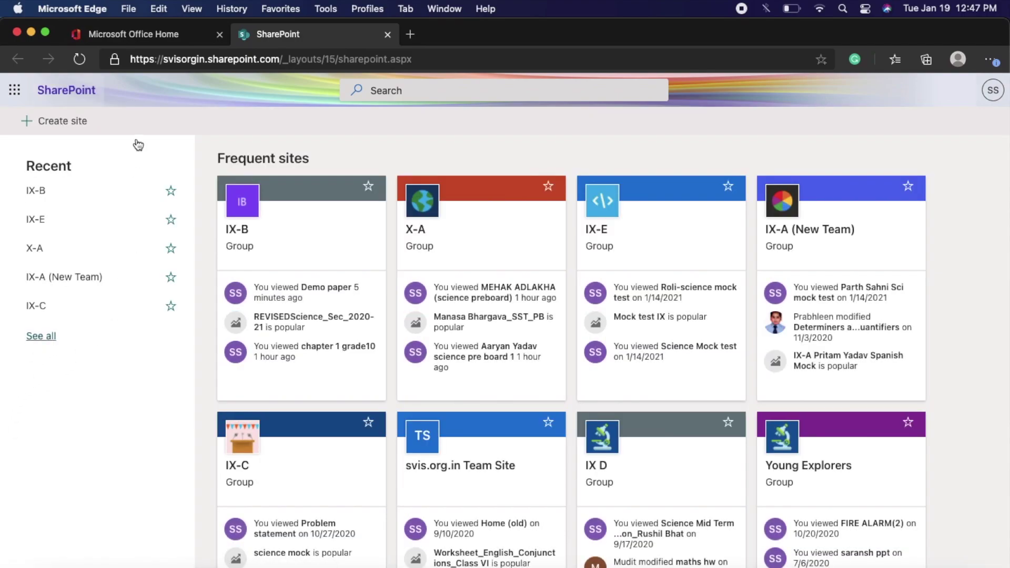
# - Open the Student Work library from the site contents of the IX-B SharePoint site
pyautogui.scroll(-5, 118, 366)
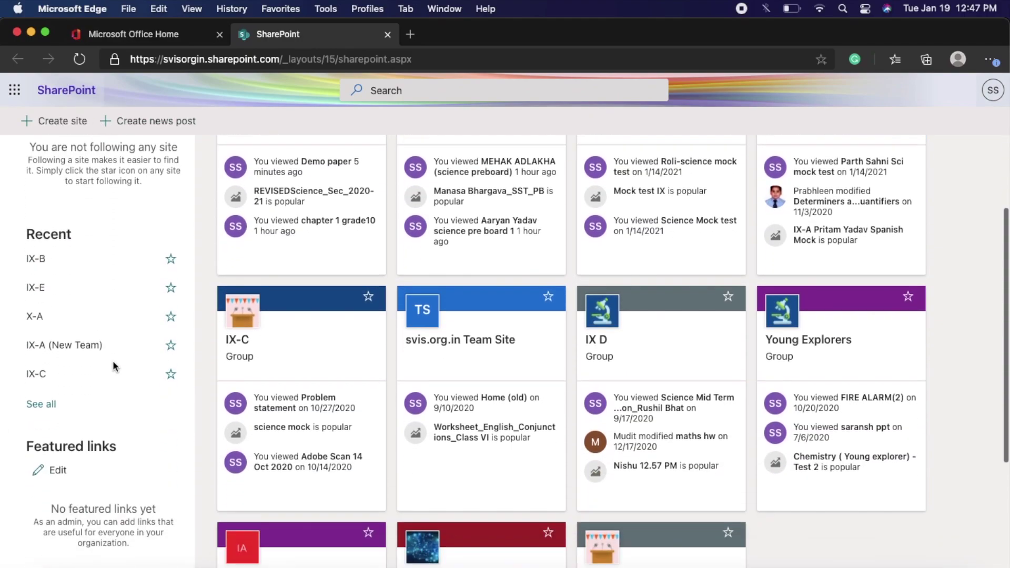
pyautogui.click(41, 375)
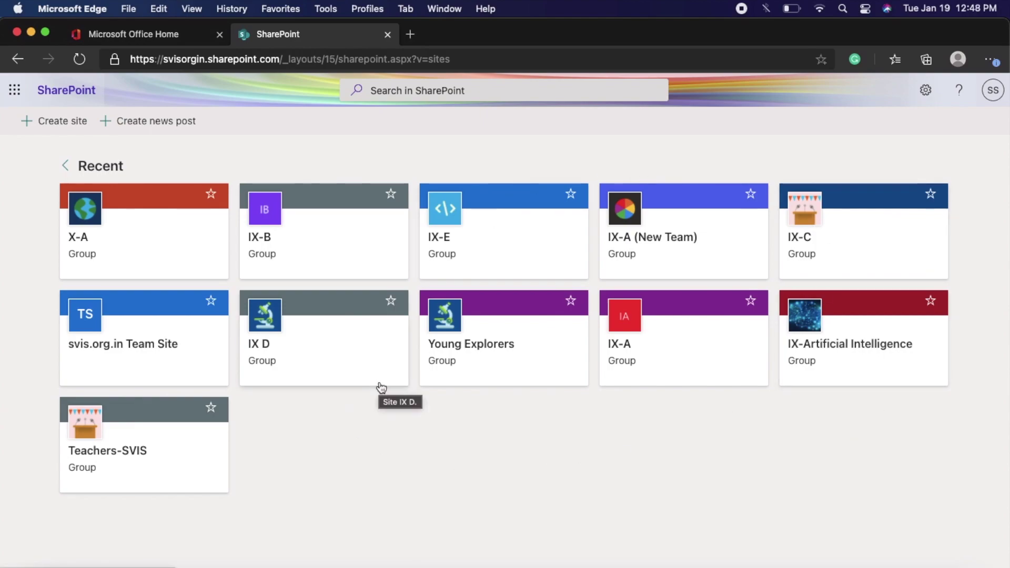
pyautogui.click(318, 261)
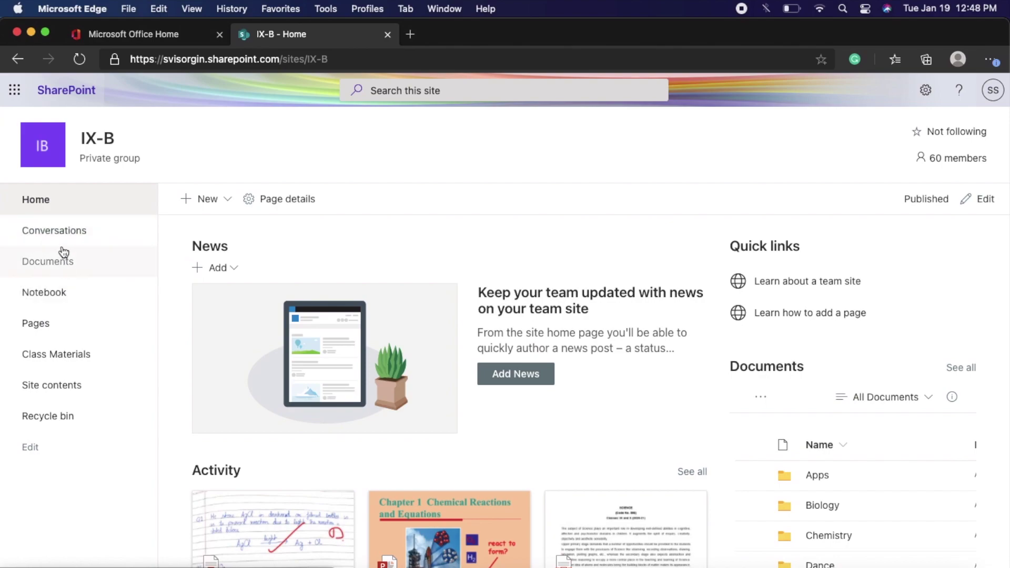
pyautogui.click(60, 384)
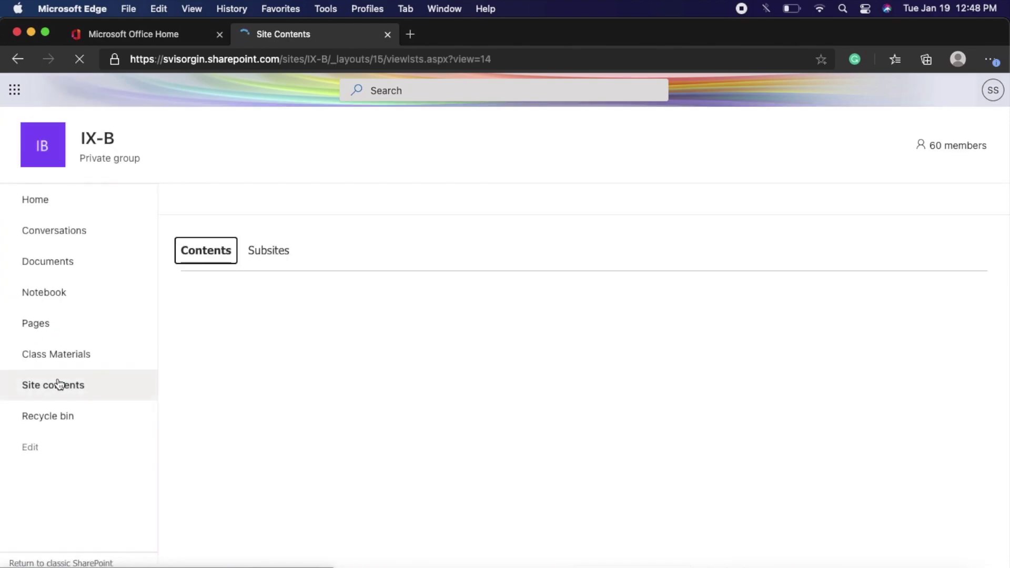
pyautogui.scroll(-2, 300, 433)
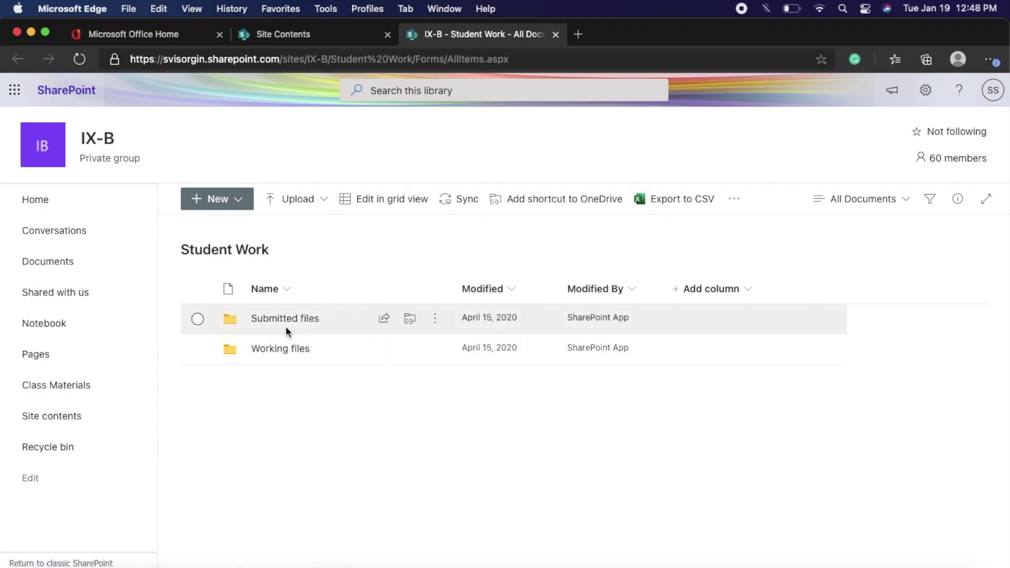
# - Open the folder of the student who turned in DEMO TEST inside Submitted files
pyautogui.click(288, 319)
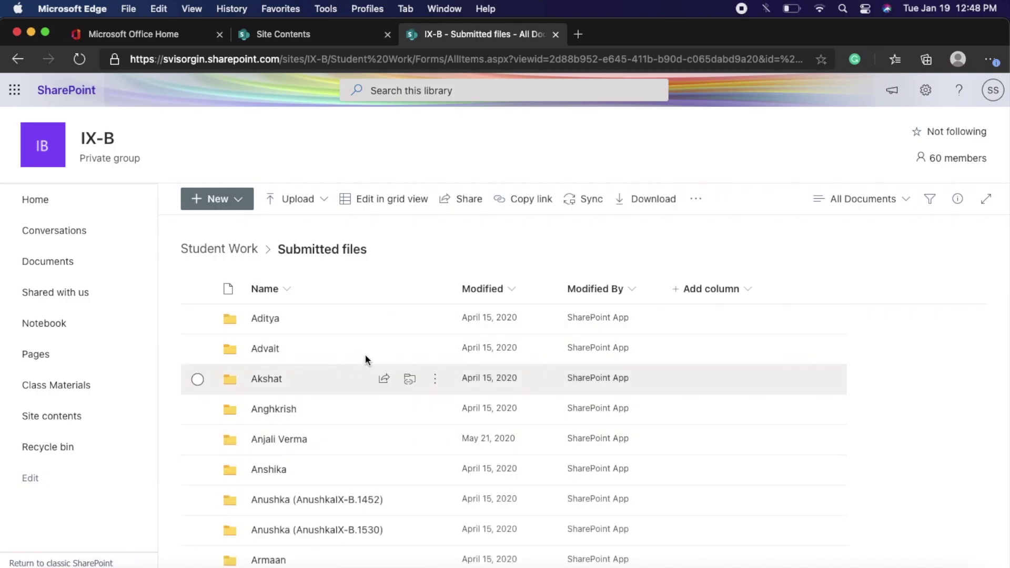
pyautogui.scroll(-2, 414, 386)
pyautogui.scroll(-10, 414, 387)
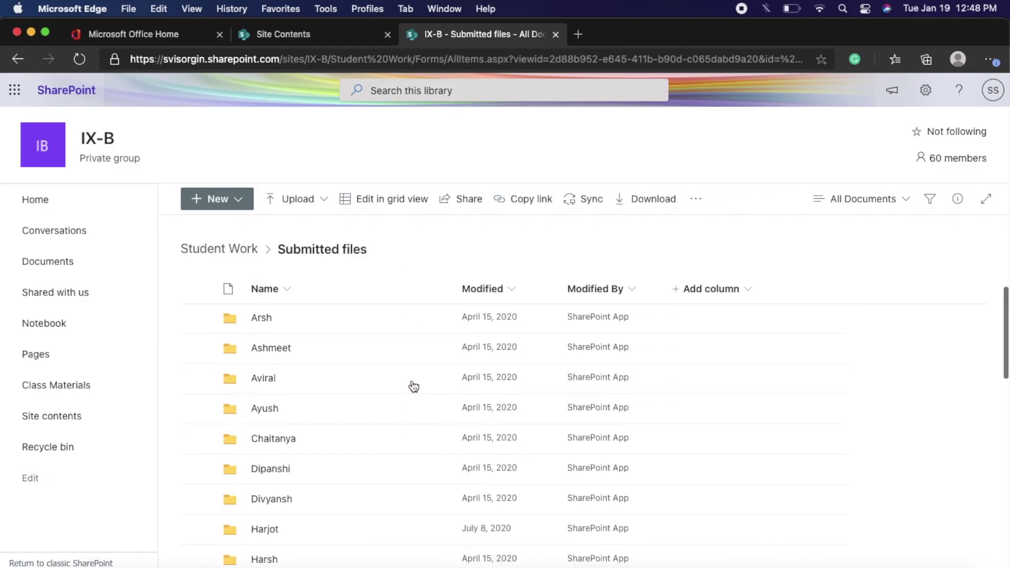
pyautogui.scroll(-4, 414, 387)
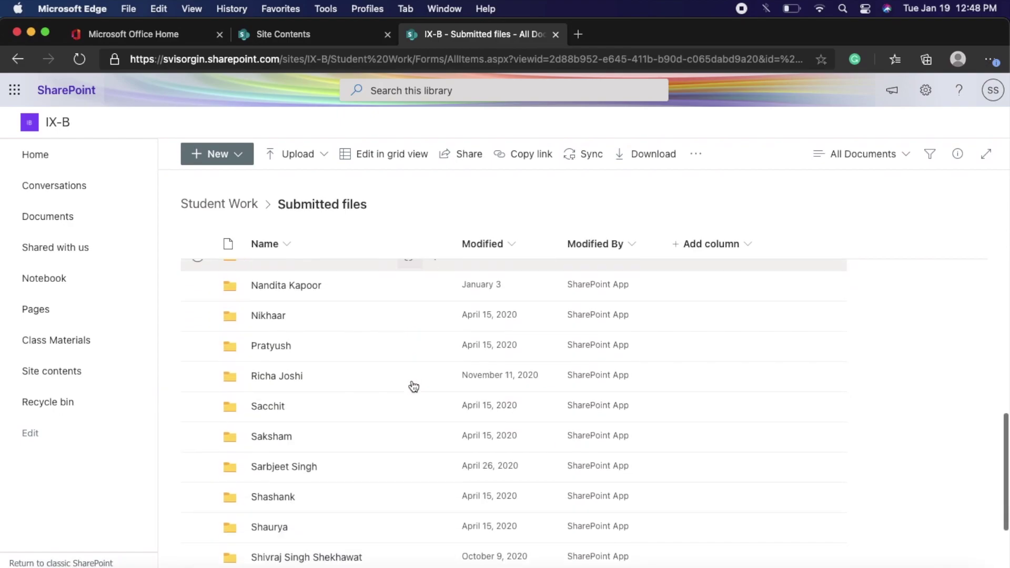
pyautogui.click(334, 392)
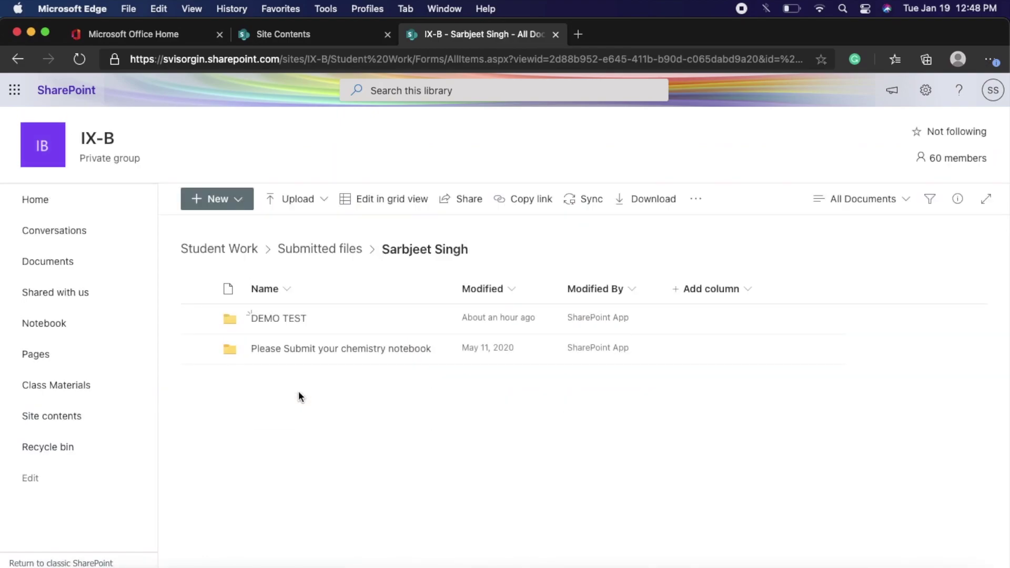
# - Download Demo paper.pdf from the Version 3 folder of DEMO TEST
pyautogui.click(279, 319)
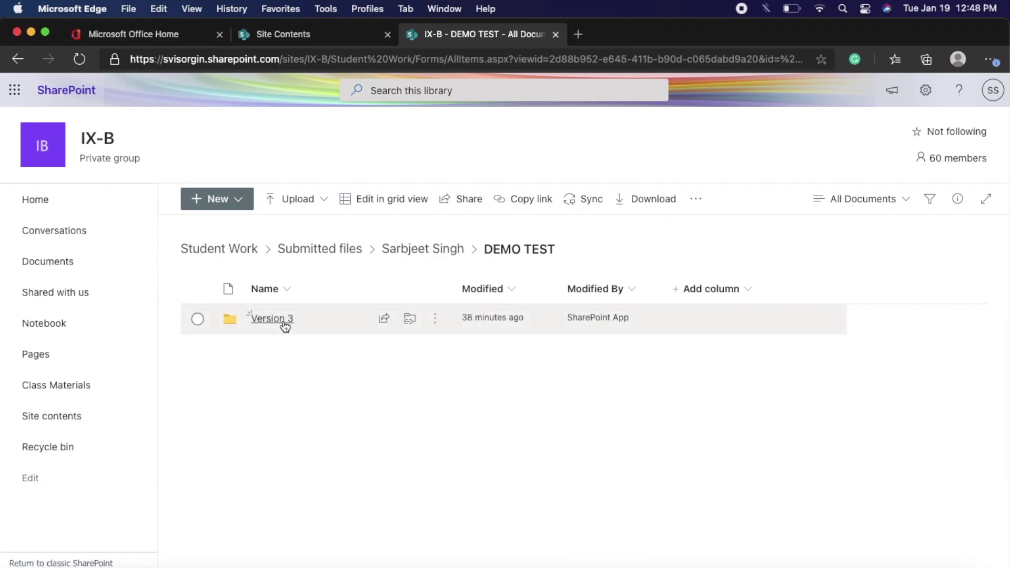
pyautogui.click(285, 325)
pyautogui.moveTo(284, 325)
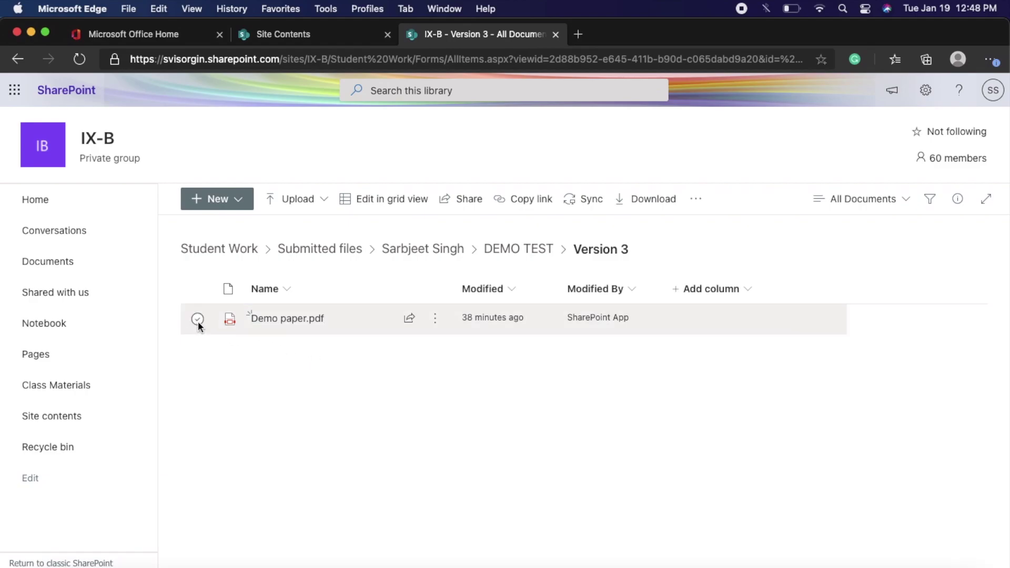
pyautogui.click(198, 319)
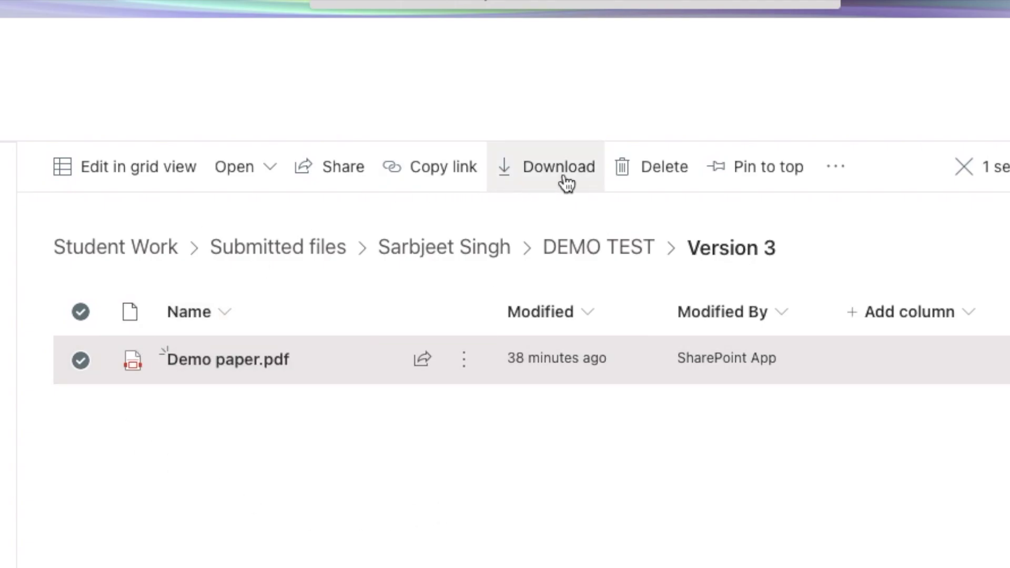
pyautogui.click(567, 183)
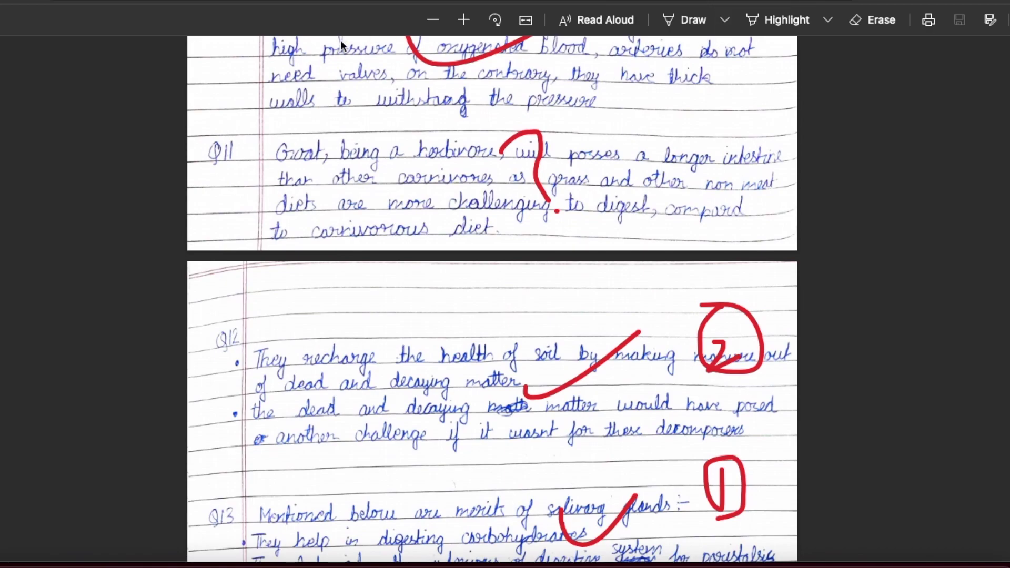
# - Try the PDF view controls by zooming the answer sheet out and in and rotating it through a full turn
pyautogui.click(433, 21)
pyautogui.click(433, 21)
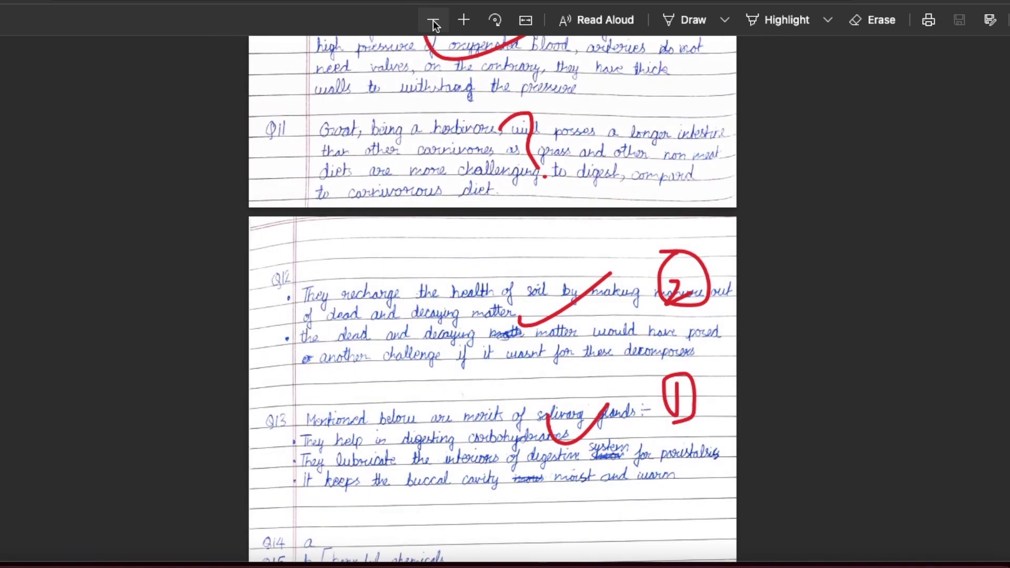
pyautogui.click(464, 21)
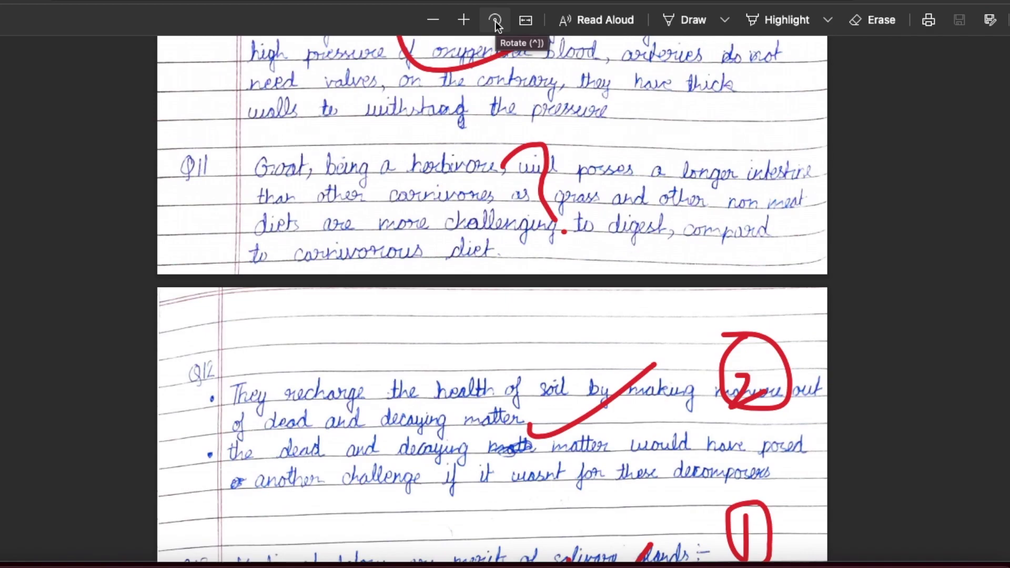
pyautogui.click(495, 21)
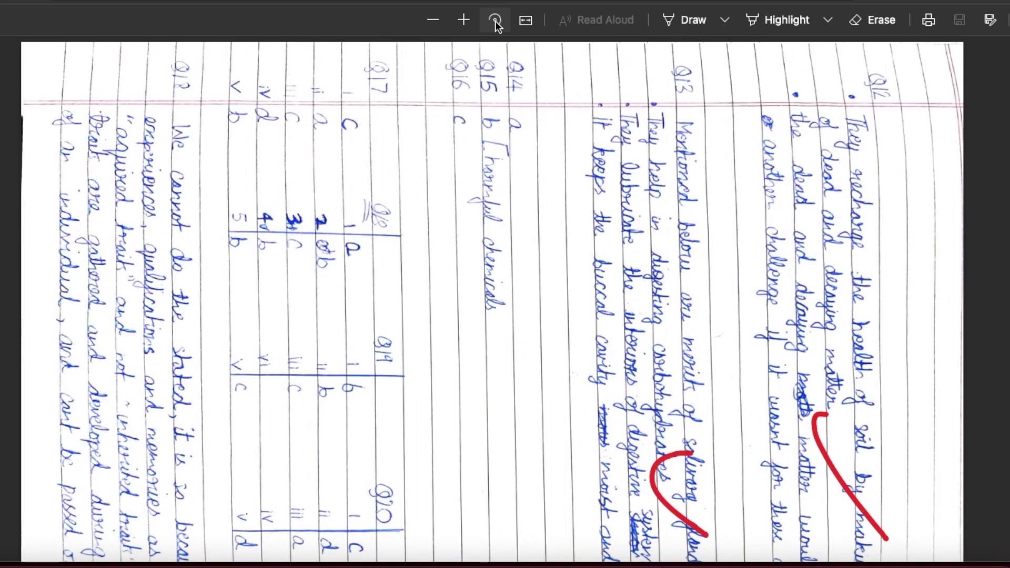
pyautogui.click(496, 22)
pyautogui.click(496, 22)
pyautogui.click(496, 22)
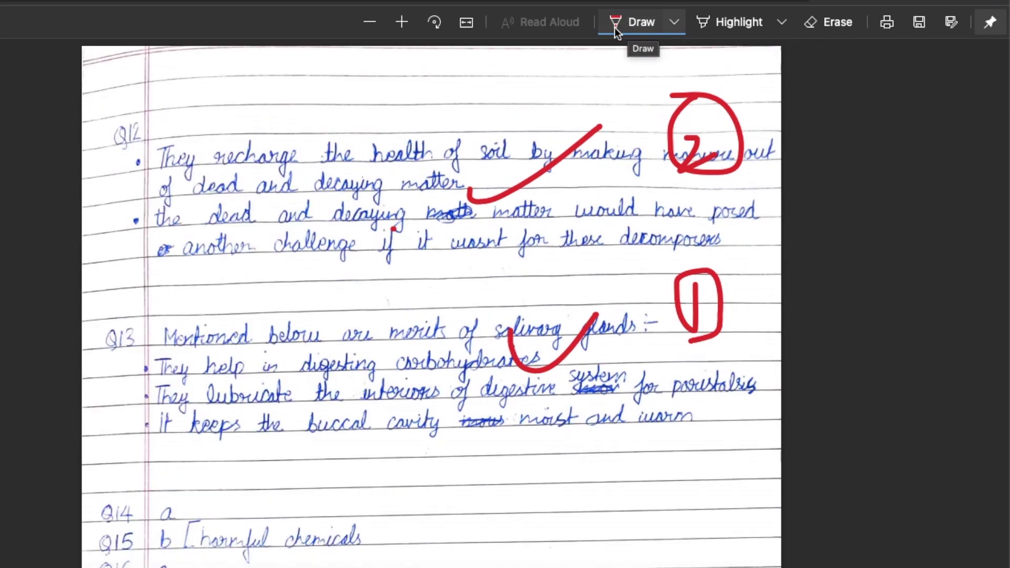
# - Activate the Draw tool with red ink, check its thickness setting, and leave a dot below the Q13 answer
pyautogui.click(694, 22)
pyautogui.click(731, 22)
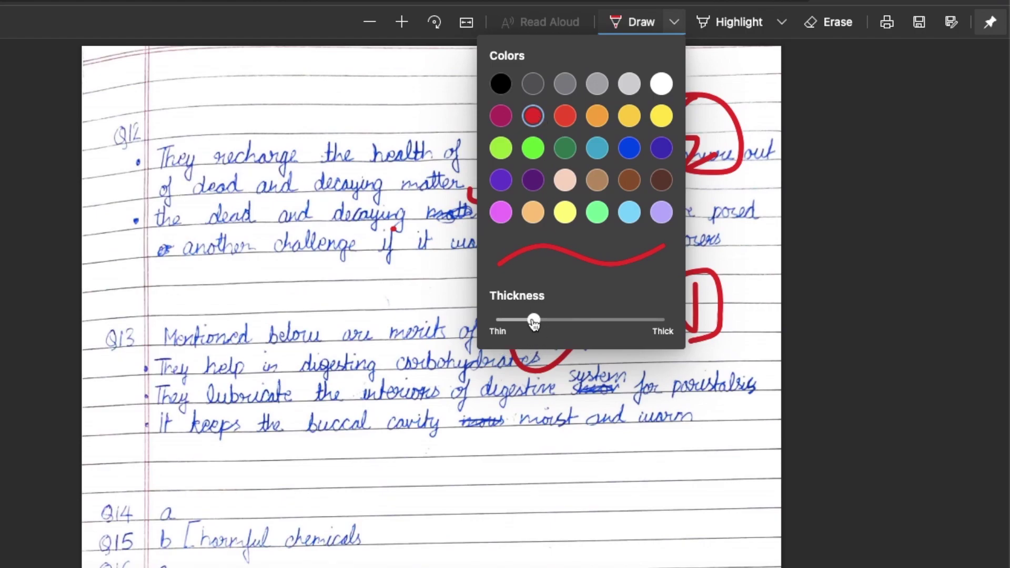
pyautogui.moveTo(534, 325)
pyautogui.mouseDown()
pyautogui.moveTo(658, 327)
pyautogui.moveTo(499, 318)
pyautogui.moveTo(534, 321)
pyautogui.mouseUp()
pyautogui.click(598, 452)
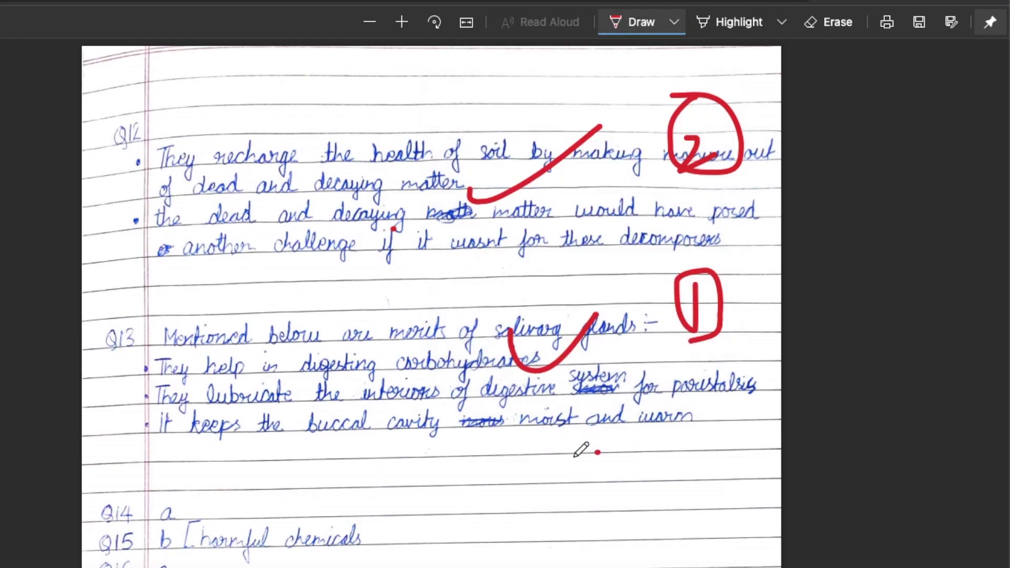
# - Draw red ticks over answers Q14, Q15 and Q16, and a large tick across the Q18 and Q19 answer columns
pyautogui.scroll(-5, 562, 401)
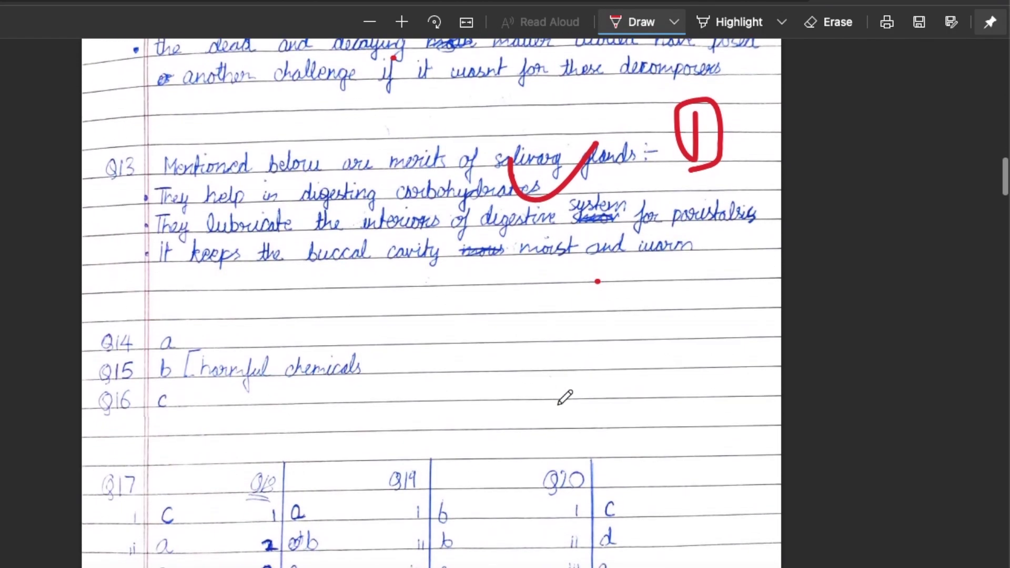
pyautogui.scroll(-3, 578, 304)
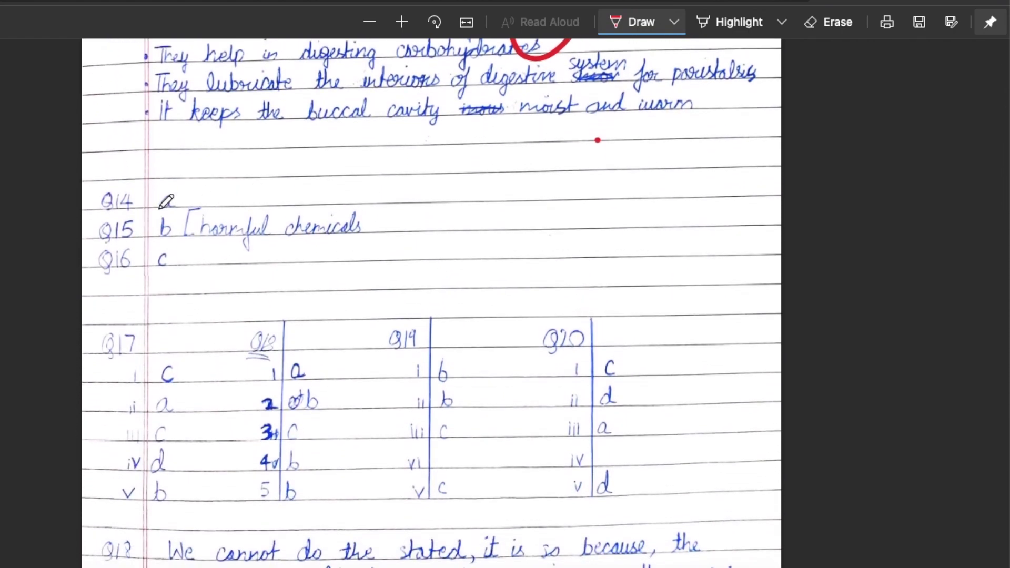
pyautogui.moveTo(157, 211); pyautogui.dragTo(234, 180)
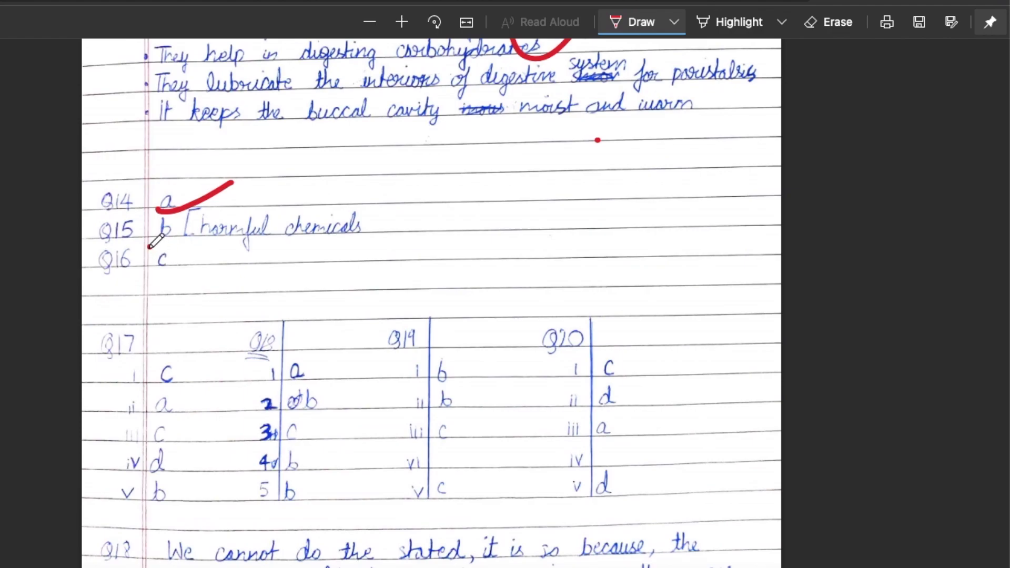
pyautogui.moveTo(148, 250); pyautogui.dragTo(226, 203)
pyautogui.moveTo(156, 279); pyautogui.dragTo(234, 220)
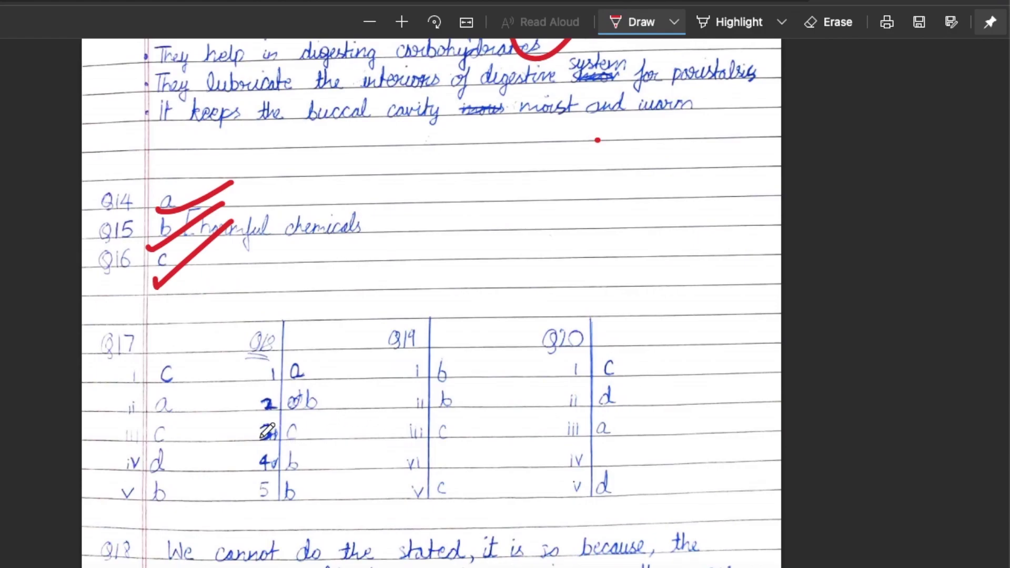
pyautogui.moveTo(259, 436); pyautogui.dragTo(441, 360)
# - Circle "stated, it" in red in the written answer below the table, and draw a question mark near the end of its first line
pyautogui.scroll(-2, 445, 358)
pyautogui.scroll(-2, 448, 352)
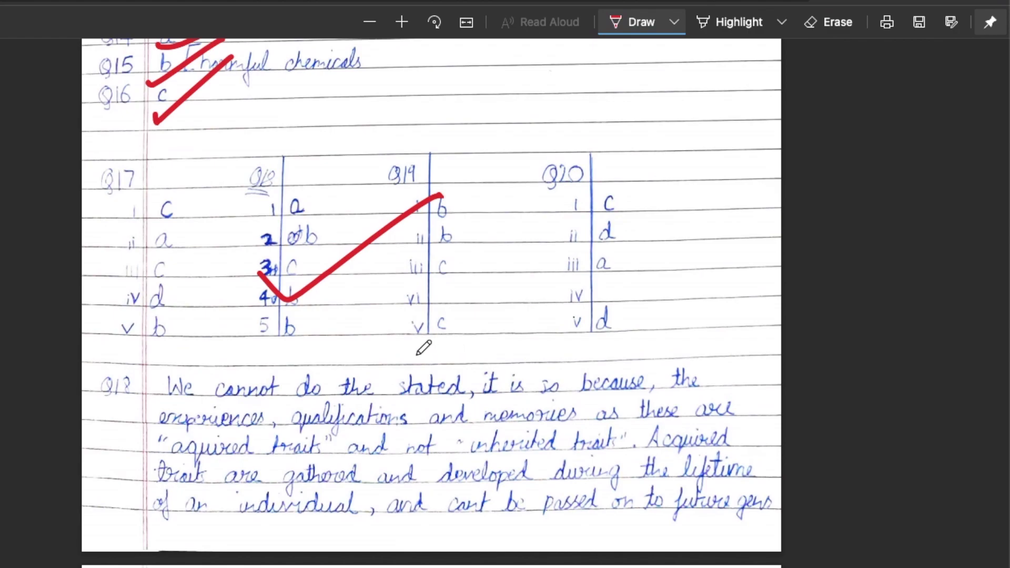
pyautogui.moveTo(423, 347)
pyautogui.mouseDown()
pyautogui.moveTo(397, 361)
pyautogui.moveTo(495, 389)
pyautogui.moveTo(413, 356)
pyautogui.mouseUp()
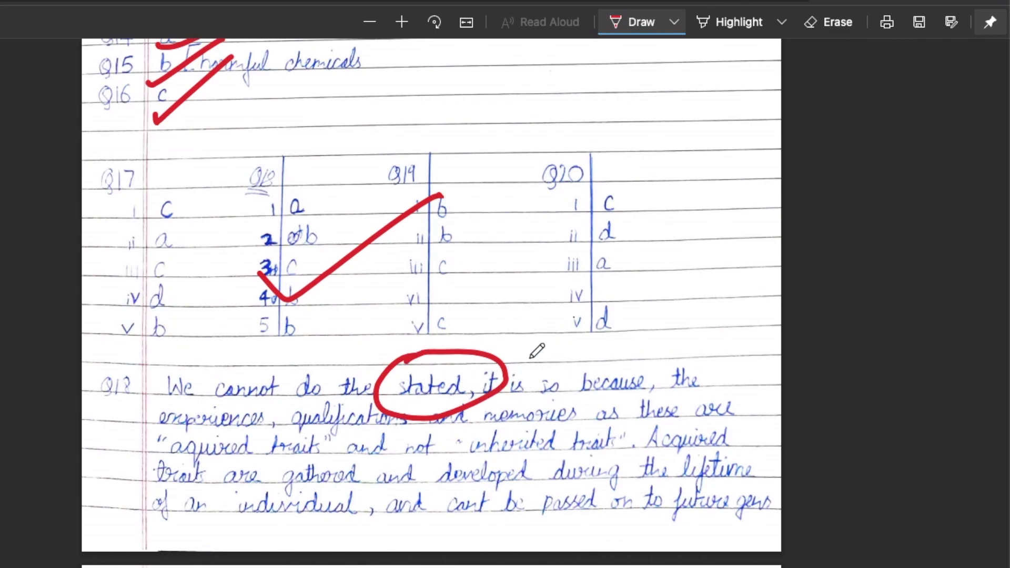
pyautogui.moveTo(643, 341); pyautogui.dragTo(664, 413)
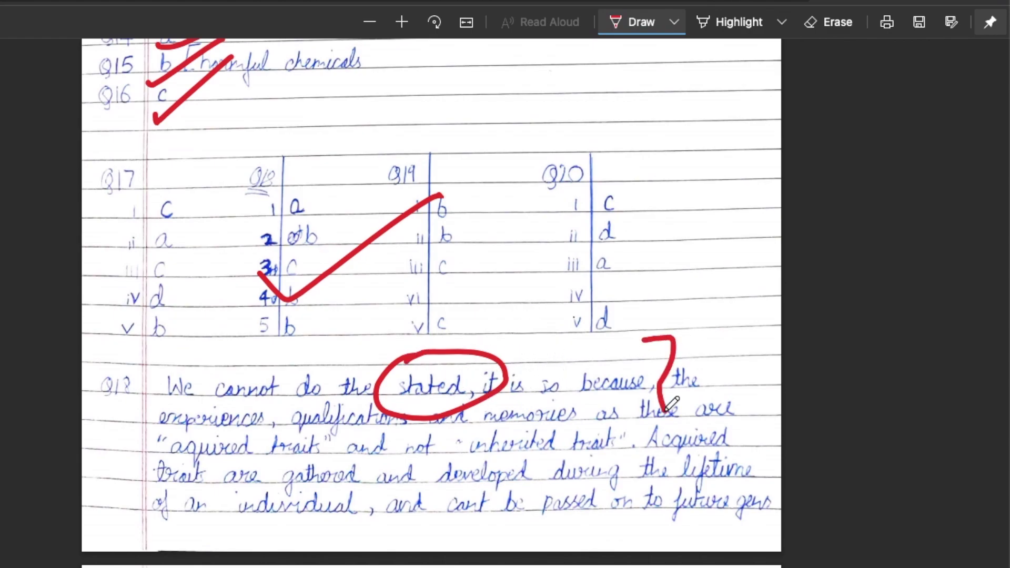
pyautogui.click(673, 428)
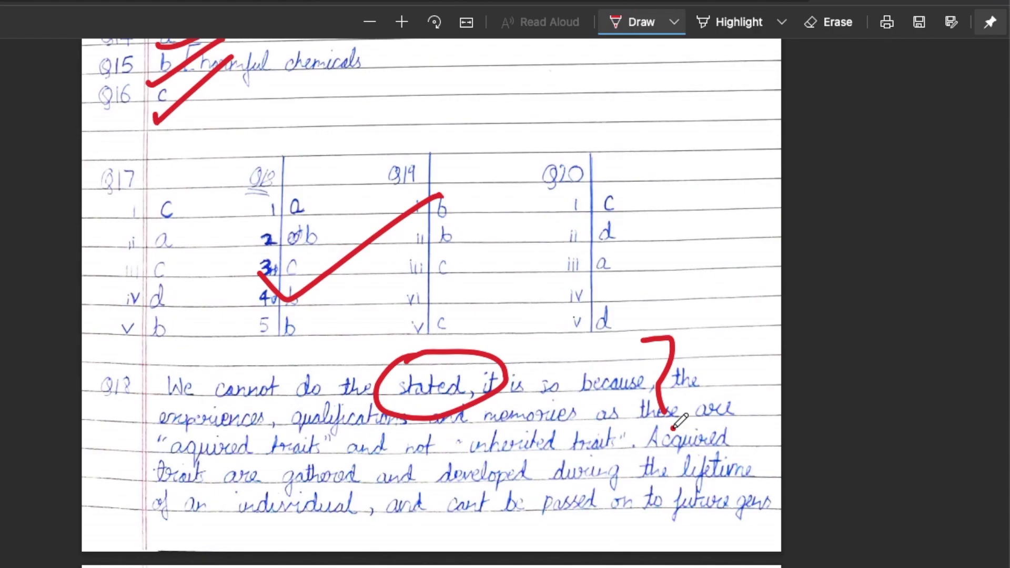
# - Erase the red question mark, both its curve and its dot, from the written answer below the table
pyautogui.click(841, 23)
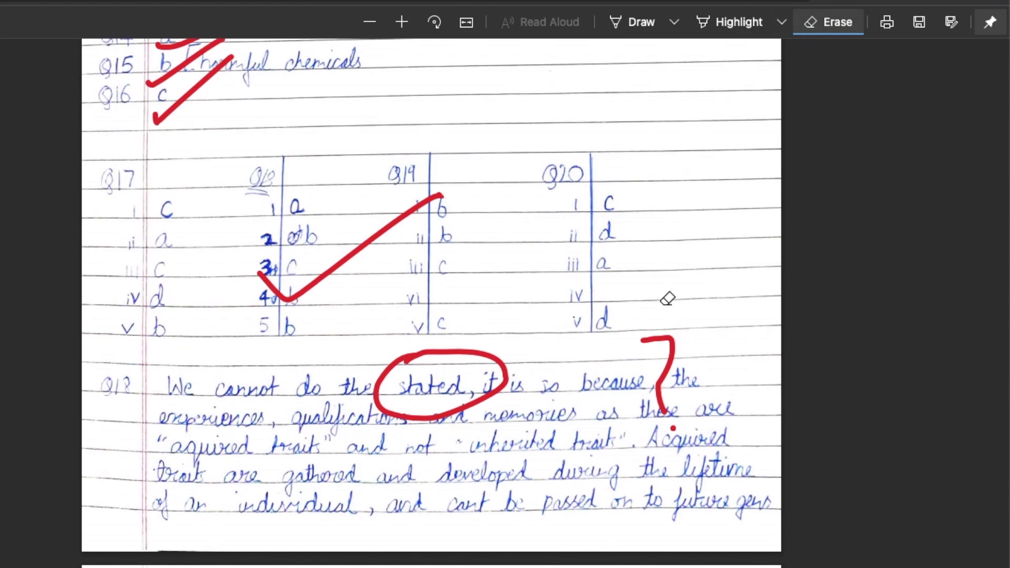
pyautogui.click(668, 339)
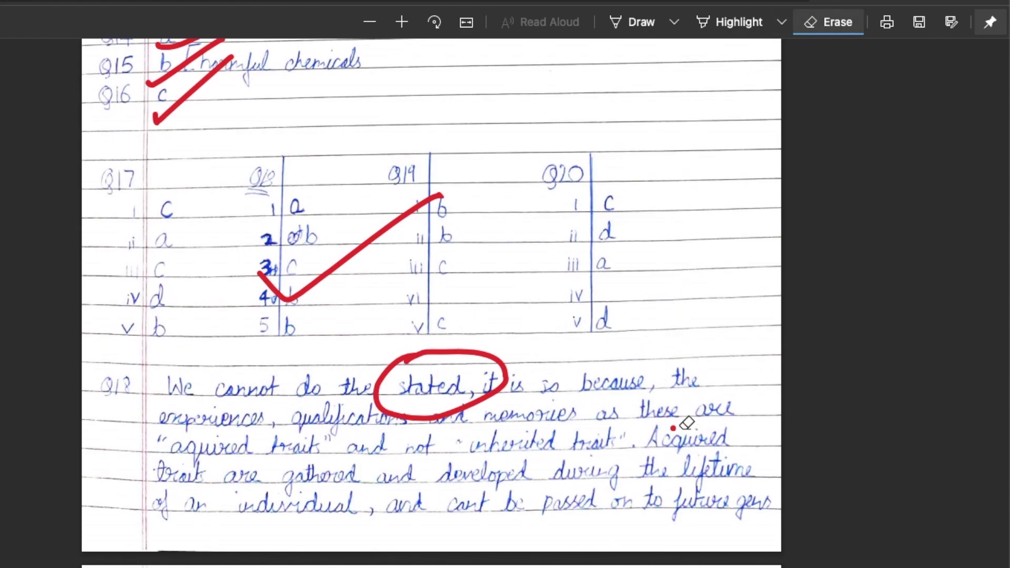
pyautogui.click(674, 427)
# - Resume drawing in red and tick the answers on the following pages, including the photosynthesis answer and the first environment-saving habit
pyautogui.click(648, 24)
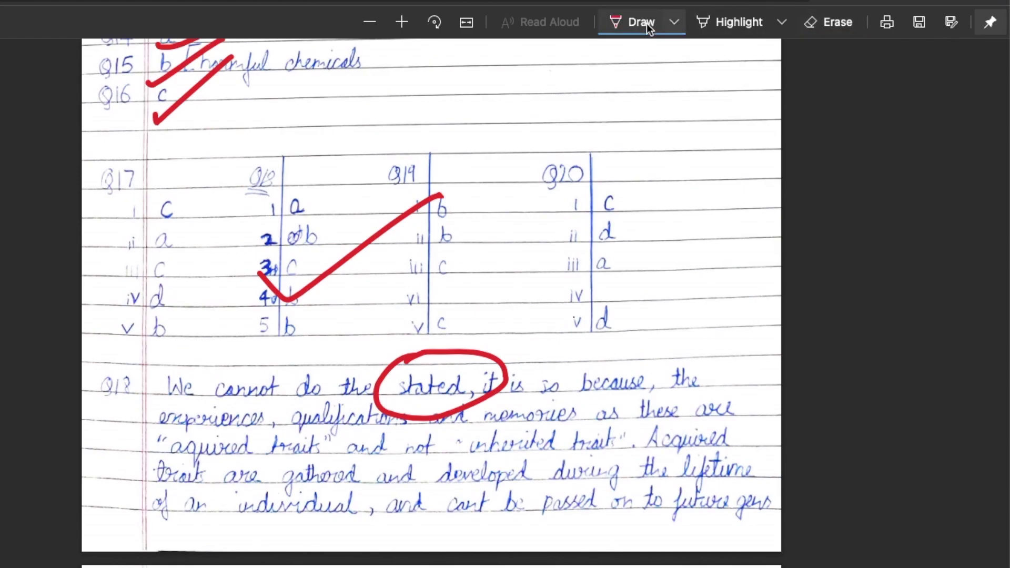
pyautogui.scroll(-10, 648, 199)
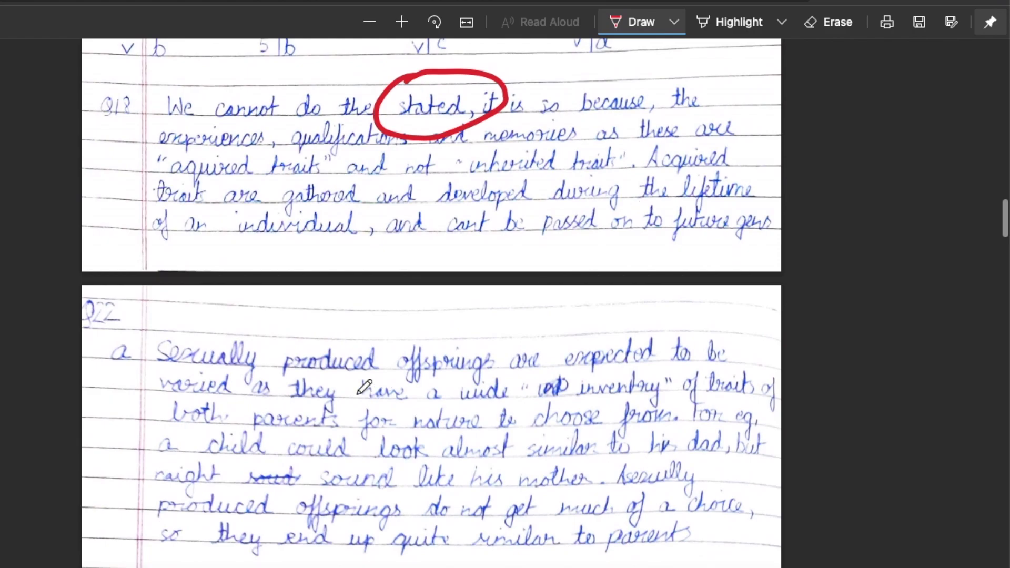
pyautogui.scroll(2, 647, 199)
pyautogui.moveTo(358, 393); pyautogui.dragTo(482, 320)
pyautogui.scroll(-10, 483, 320)
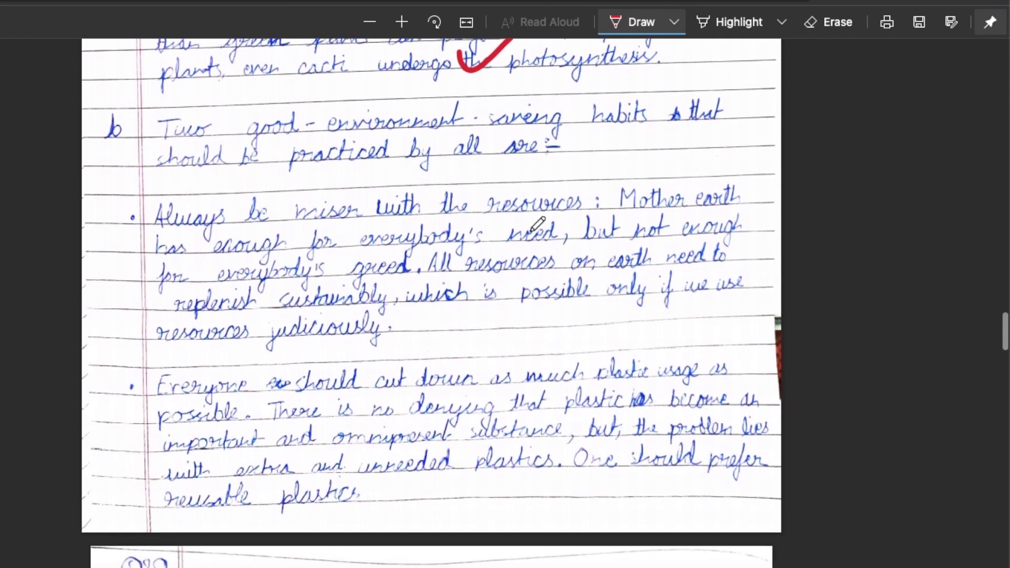
pyautogui.moveTo(424, 268)
pyautogui.mouseDown()
pyautogui.moveTo(430, 277)
pyautogui.moveTo(571, 190)
pyautogui.mouseUp()
# - Draw a red tick across the Q29 b answer and write a circled mark beside it
pyautogui.scroll(-8, 624, 103)
pyautogui.scroll(-10, 565, 196)
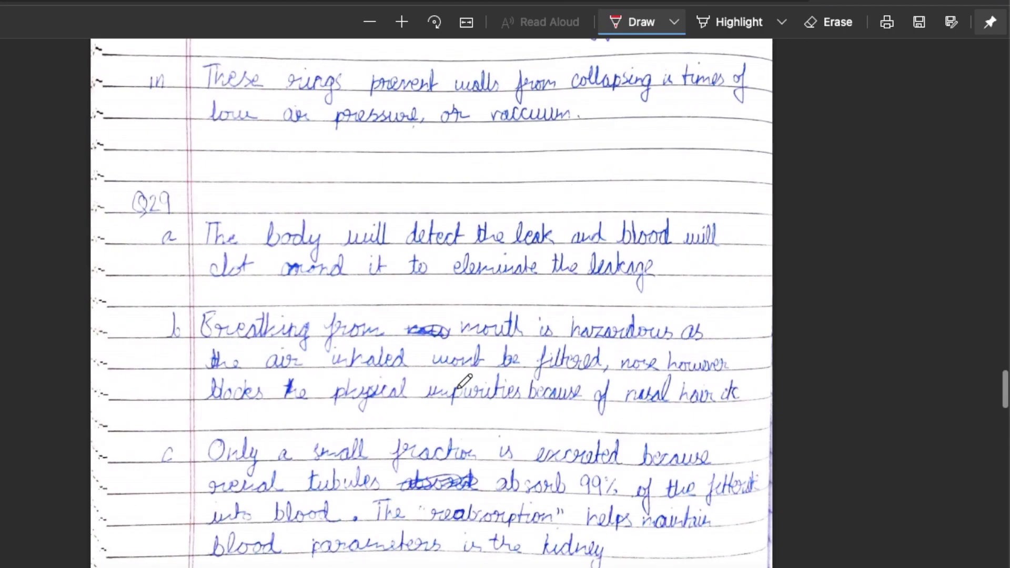
pyautogui.moveTo(389, 385)
pyautogui.mouseDown()
pyautogui.moveTo(396, 403)
pyautogui.moveTo(495, 315)
pyautogui.mouseUp()
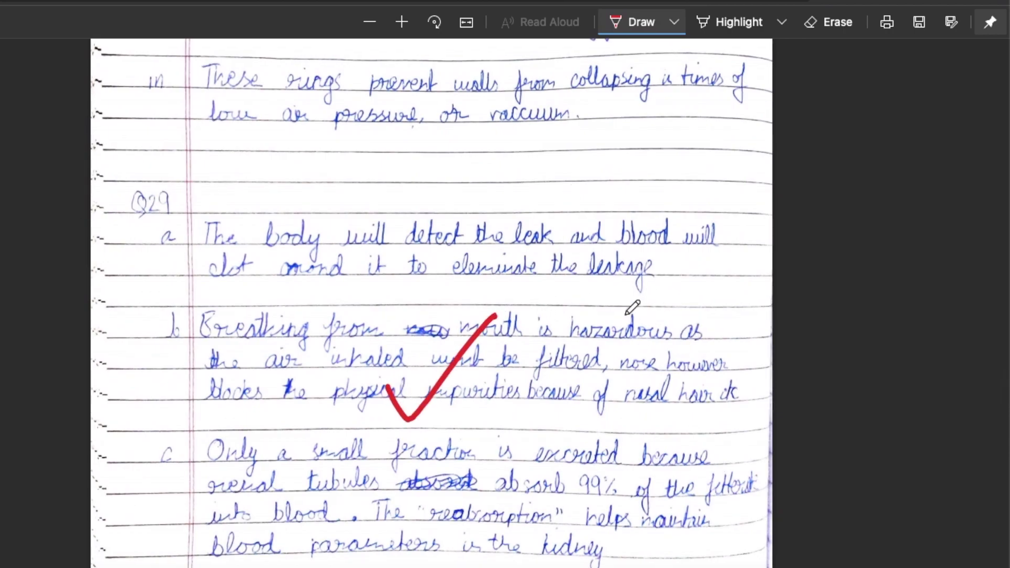
pyautogui.moveTo(625, 314); pyautogui.dragTo(644, 387)
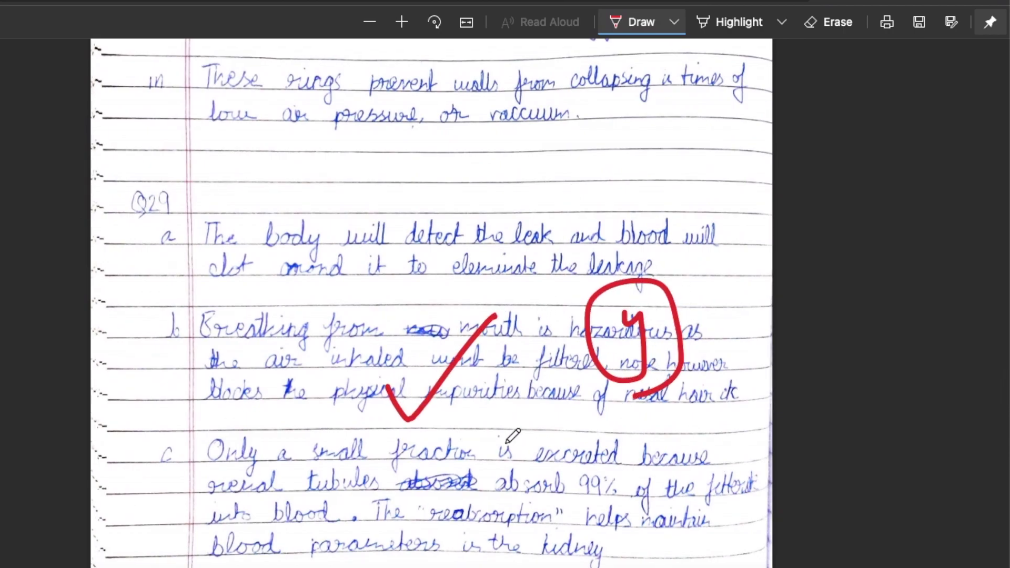
# - Draw a red zigzag mark in the space between the Q32 reaction and the refractive index answers below it
pyautogui.scroll(-15, 513, 436)
pyautogui.scroll(-3, 507, 443)
pyautogui.moveTo(495, 329)
pyautogui.mouseDown()
pyautogui.moveTo(542, 331)
pyautogui.moveTo(656, 220)
pyautogui.mouseUp()
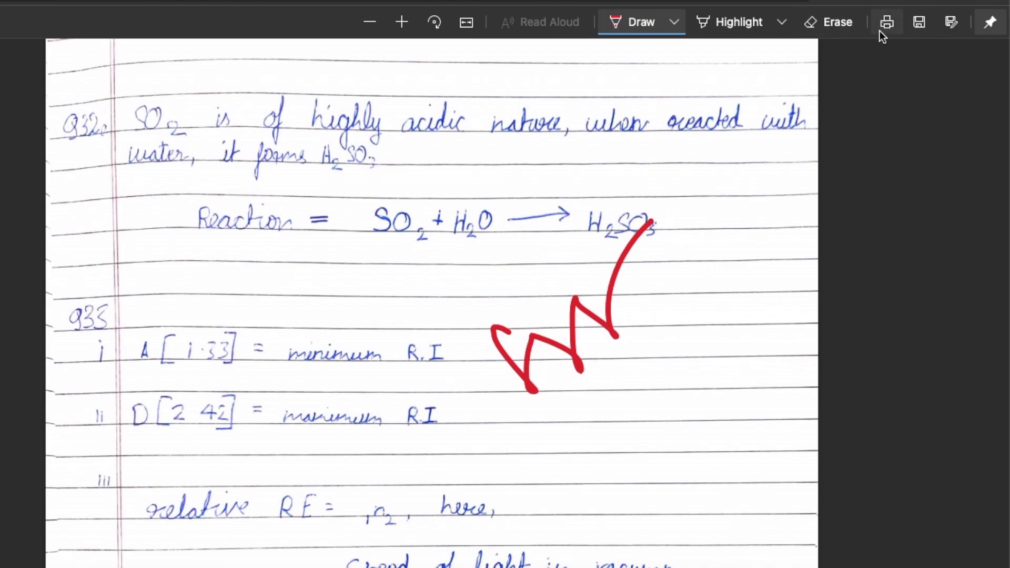
# - Save the marked PDF document under the name Demo paper in the Downloads folder
pyautogui.click(920, 23)
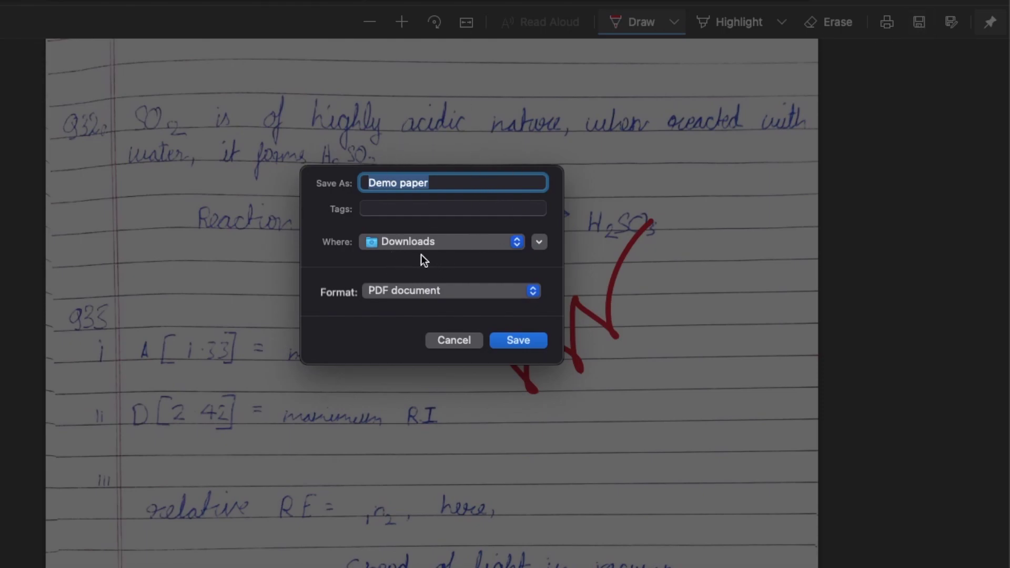
pyautogui.click(466, 183)
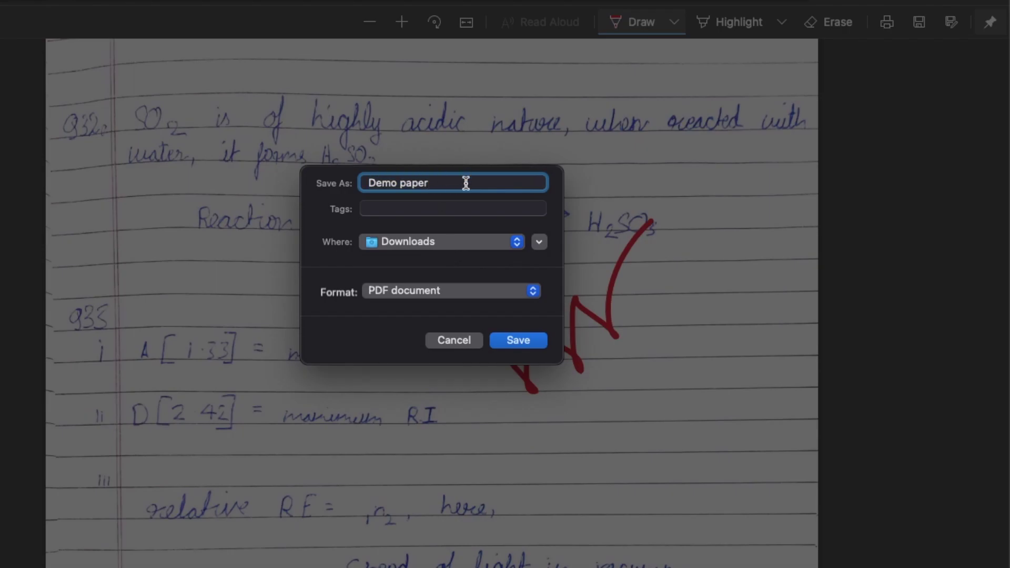
pyautogui.click(528, 342)
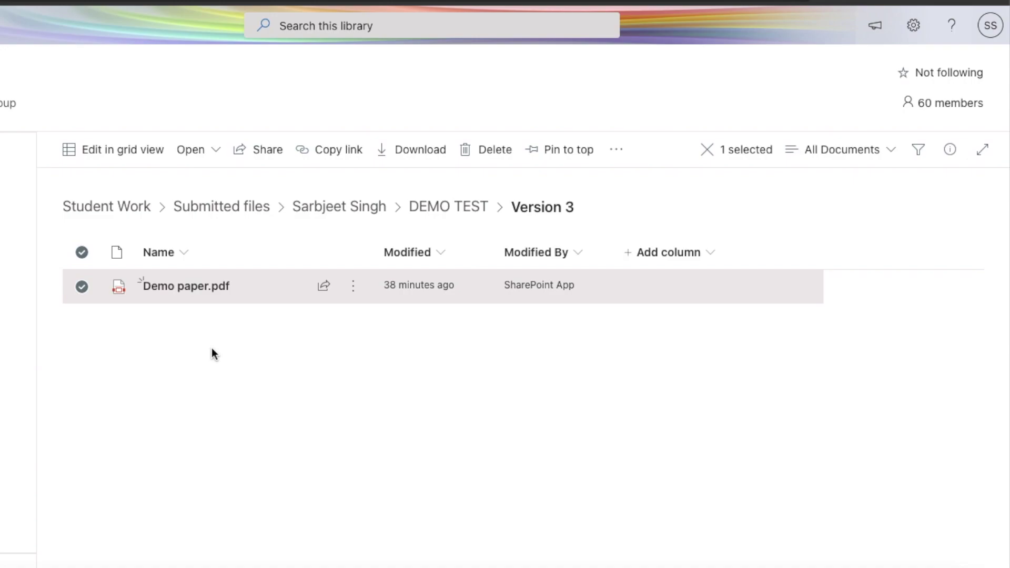
# - Upload Demo paper.pdf from Downloads to the Version 3 folder in SharePoint, adding it as the latest version of the existing file
pyautogui.click(82, 252)
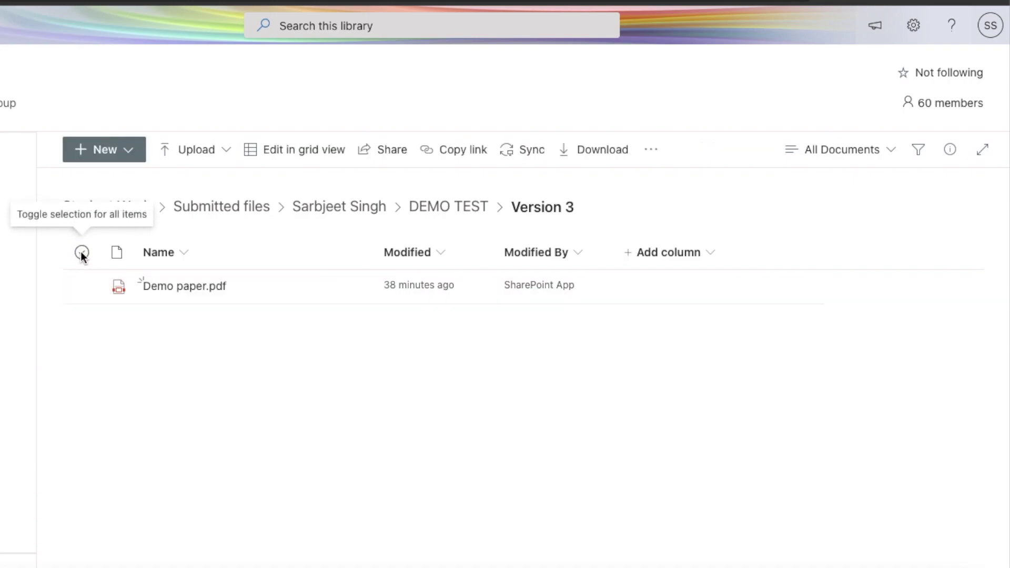
pyautogui.click(193, 153)
pyautogui.click(191, 181)
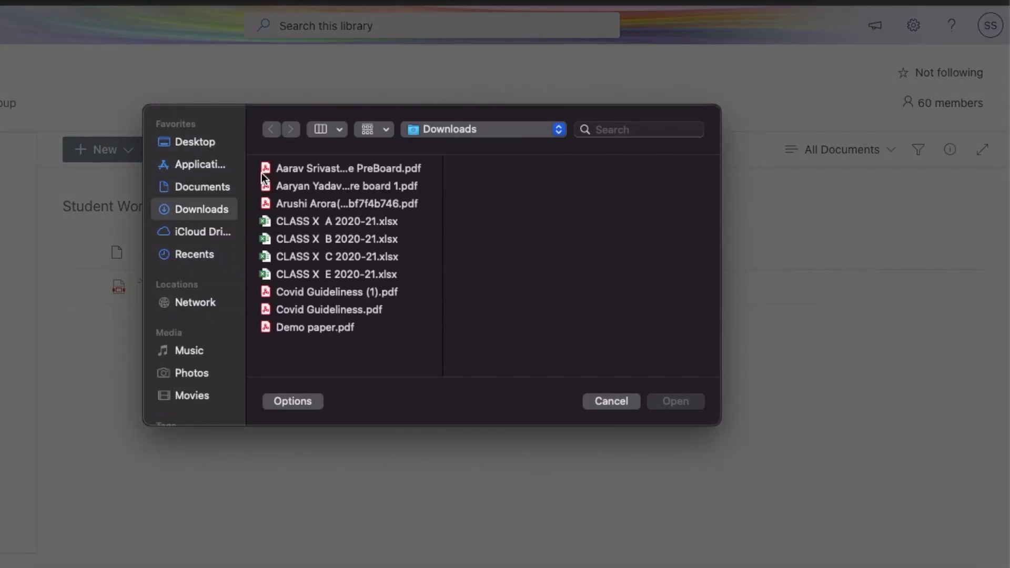
pyautogui.click(318, 327)
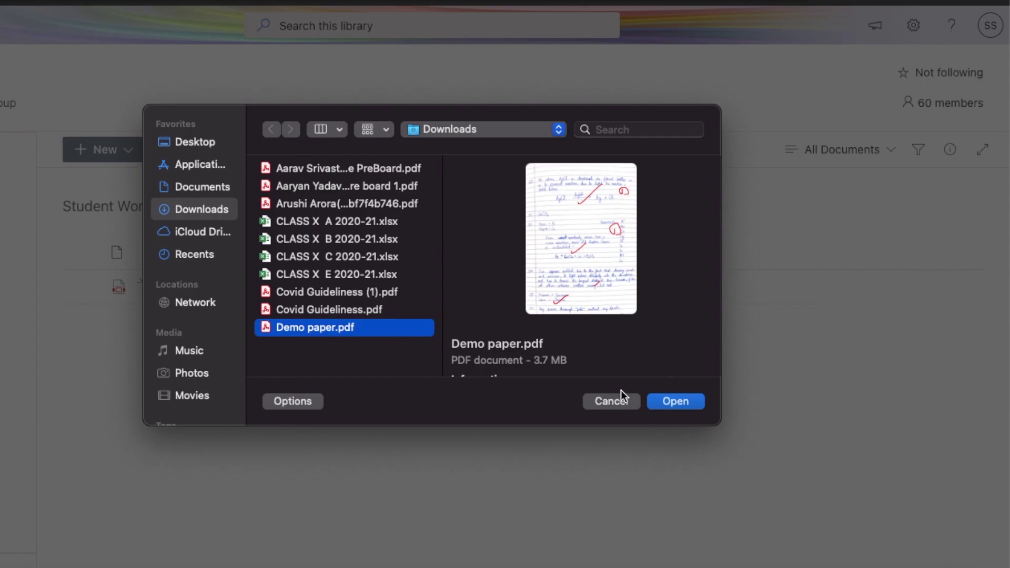
pyautogui.click(683, 404)
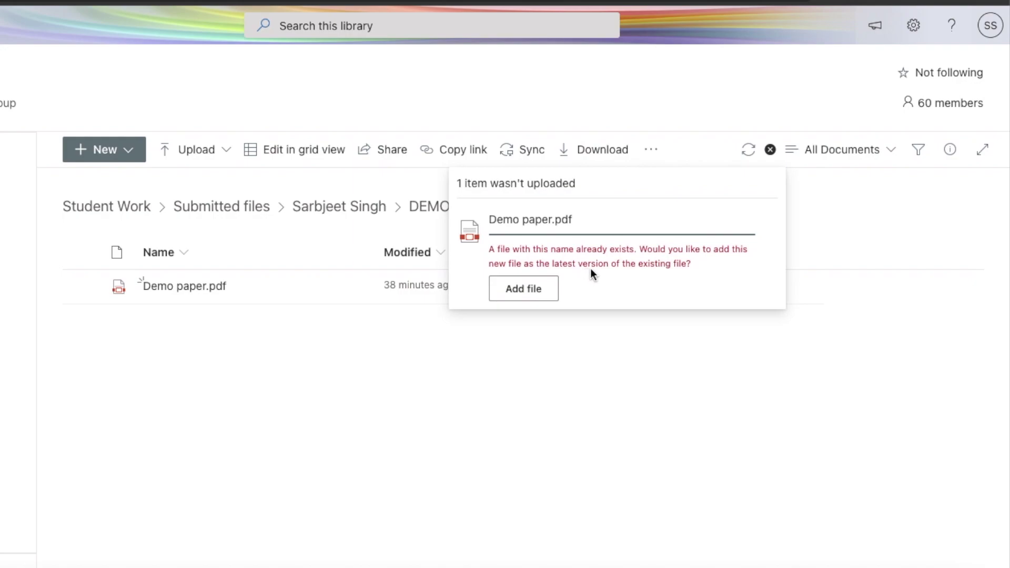
pyautogui.click(545, 287)
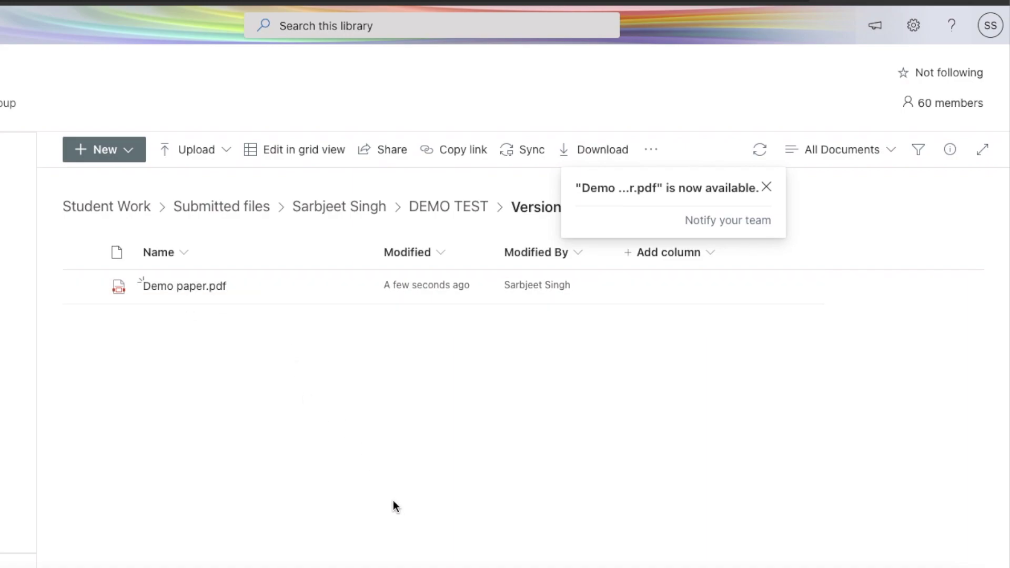
# - Switch to Teams, open the student's DEMO TEST submission, look through its pages for the red markings, and close it
pyautogui.click(400, 566)
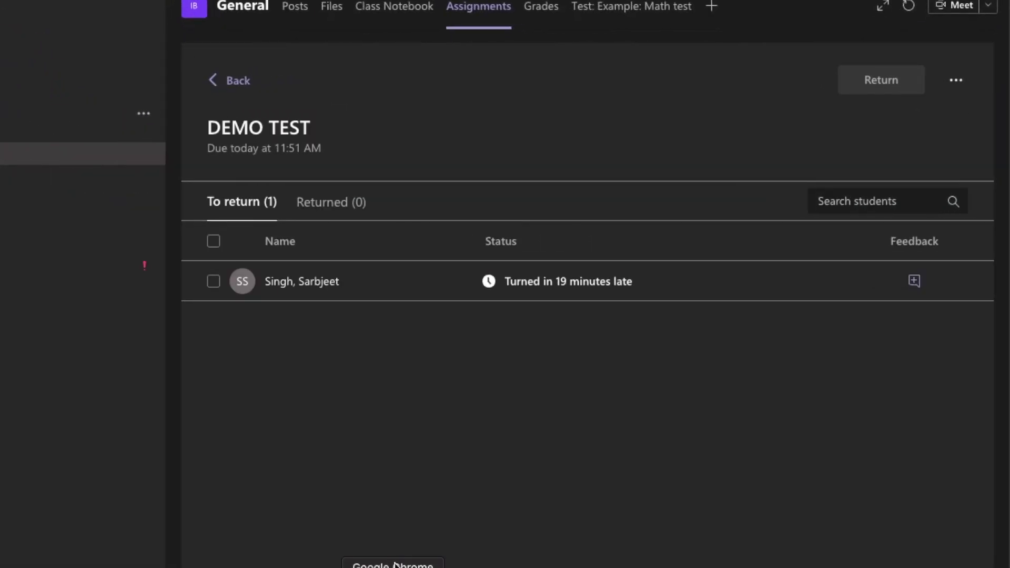
pyautogui.click(311, 286)
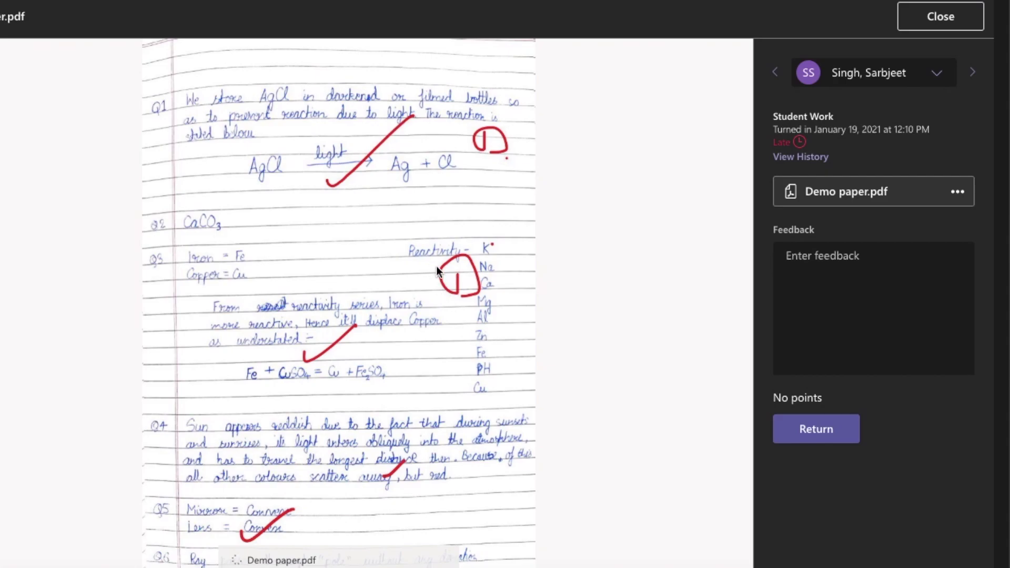
pyautogui.scroll(-5, 437, 266)
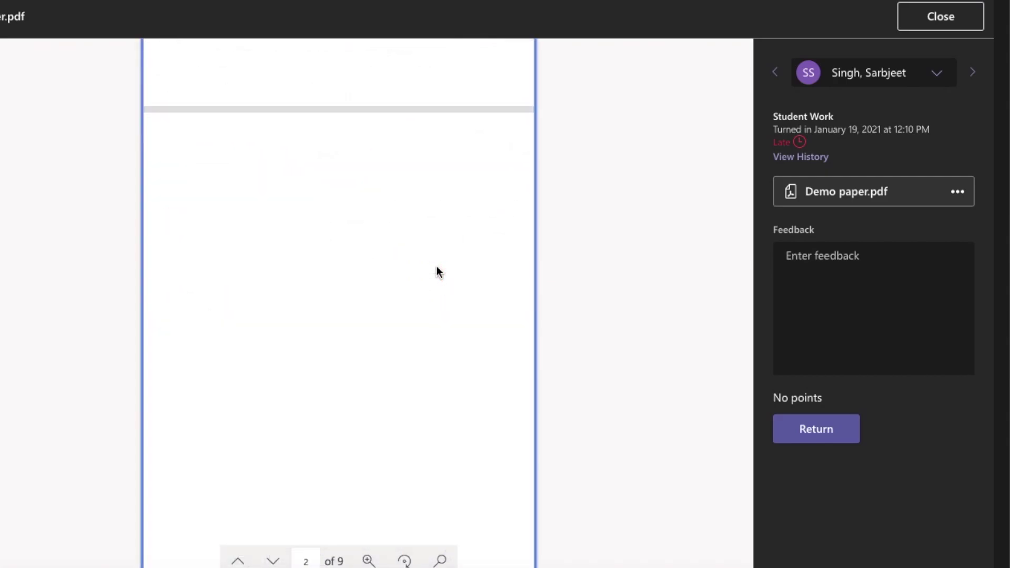
pyautogui.scroll(3, 437, 266)
pyautogui.scroll(-10, 436, 267)
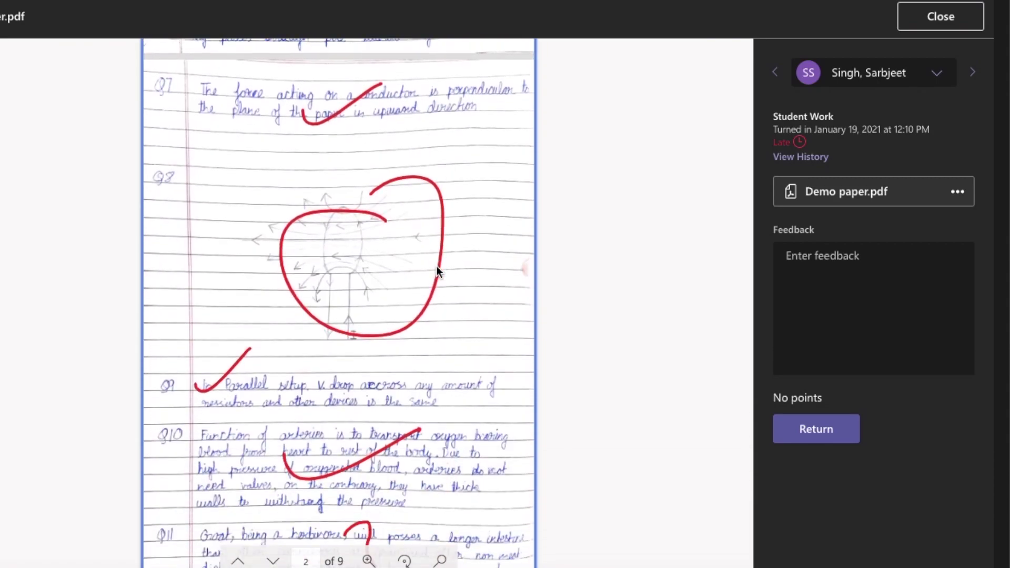
pyautogui.scroll(-10, 437, 267)
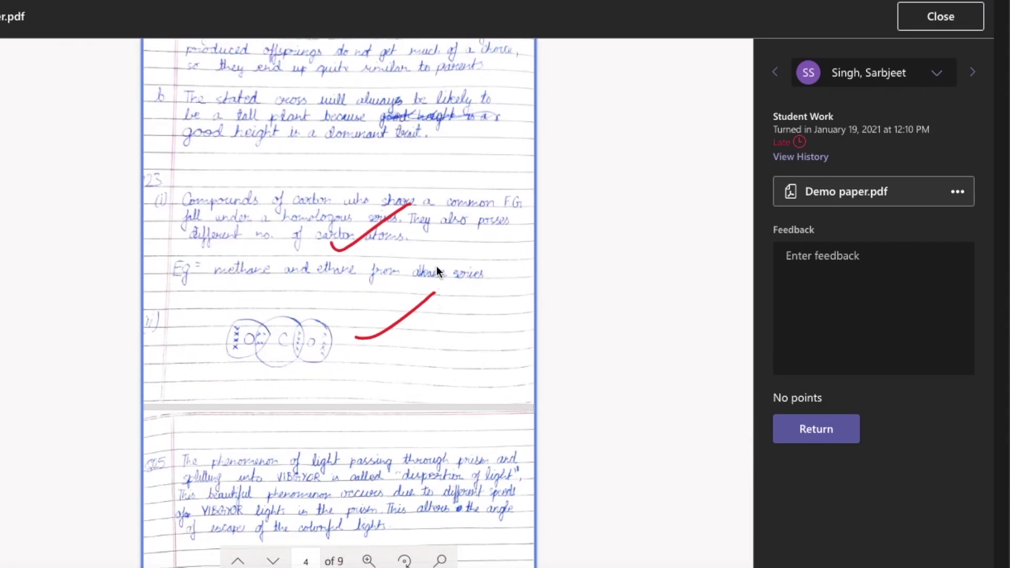
pyautogui.scroll(-5, 437, 266)
pyautogui.scroll(-20, 436, 266)
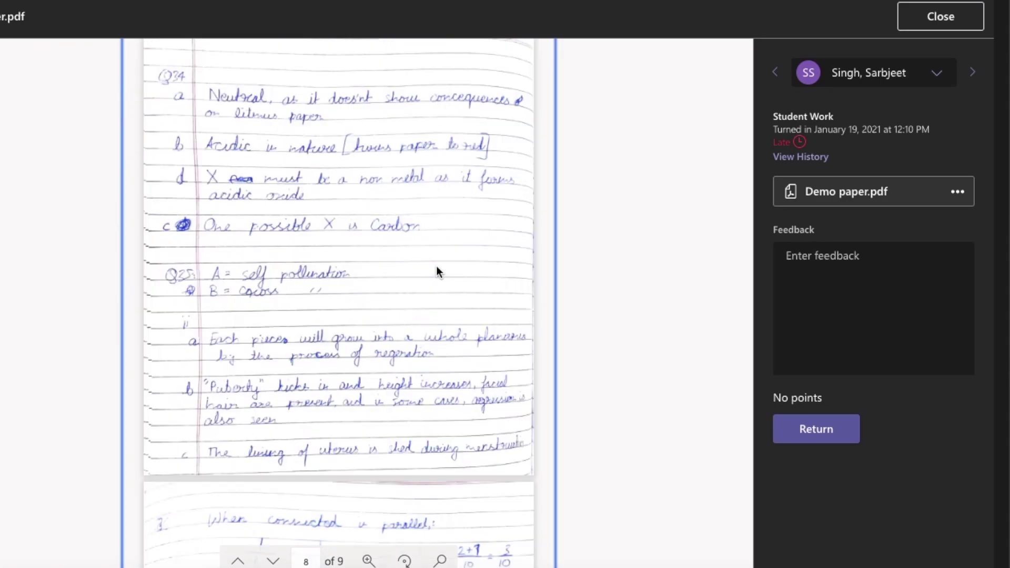
pyautogui.scroll(2, 437, 266)
pyautogui.scroll(5, 437, 267)
pyautogui.scroll(5, 437, 271)
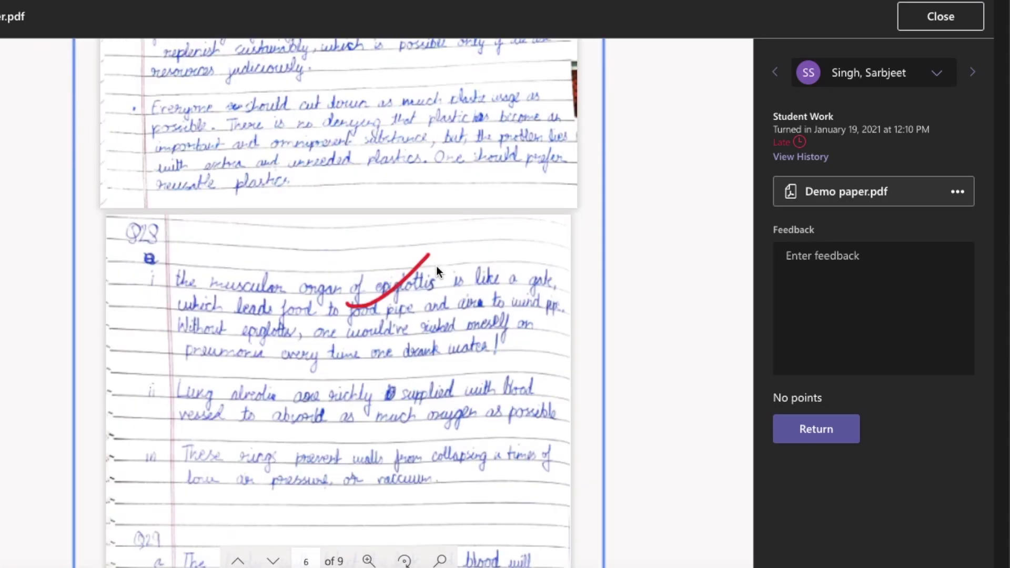
pyautogui.scroll(2, 437, 271)
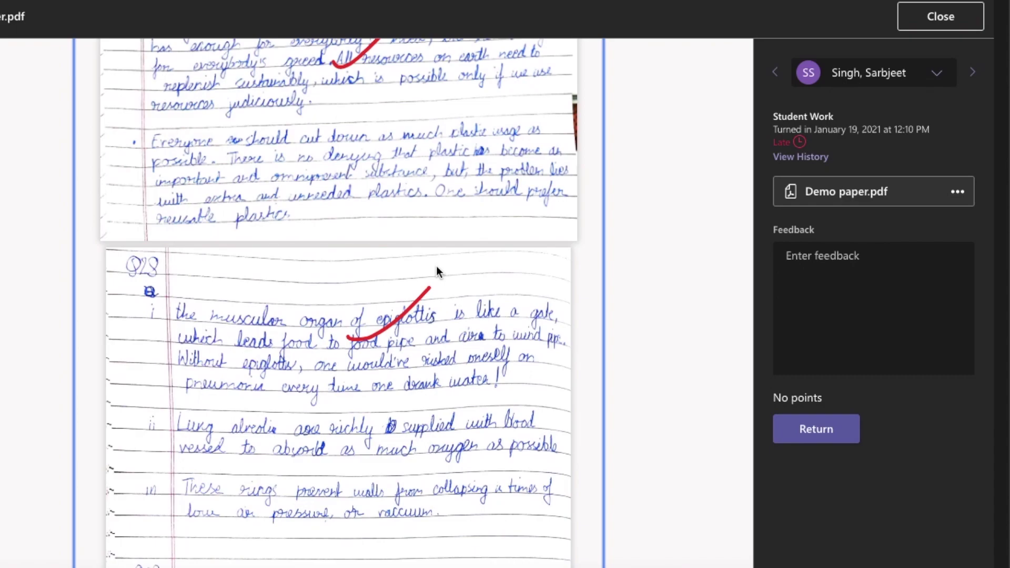
pyautogui.scroll(-2, 436, 272)
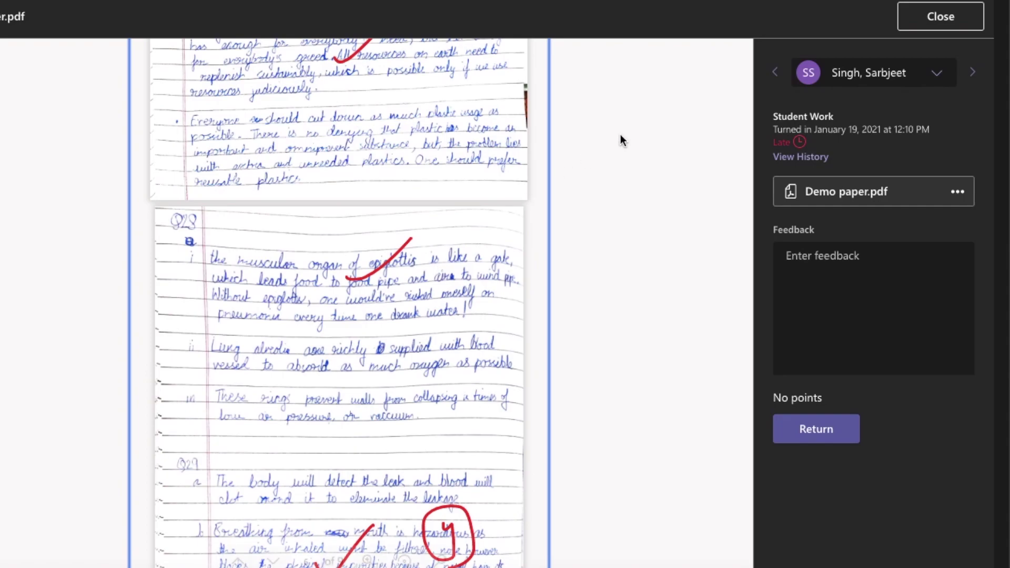
pyautogui.click(962, 15)
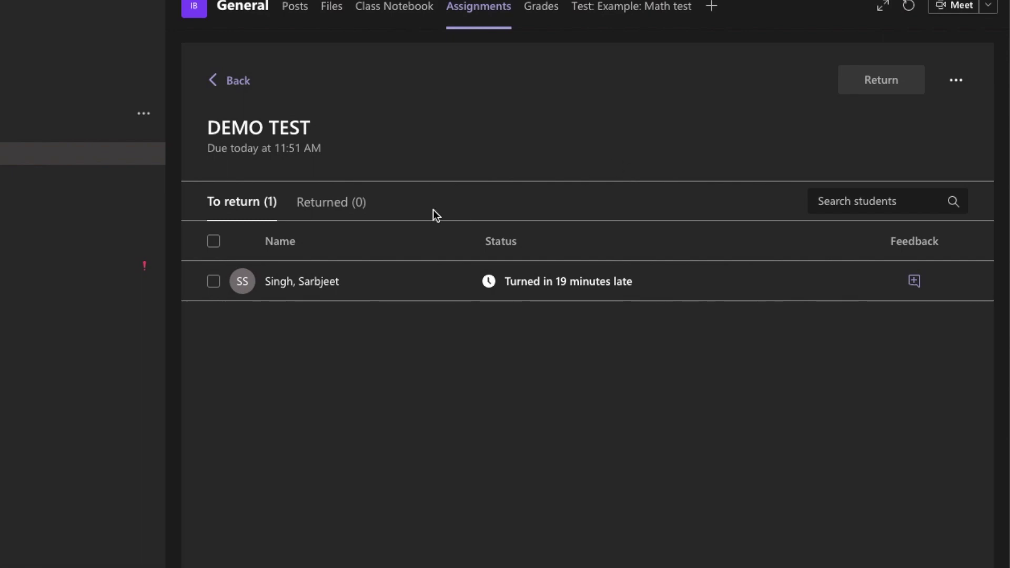
# - Select the student's DEMO TEST submission in the list and return it
pyautogui.click(214, 282)
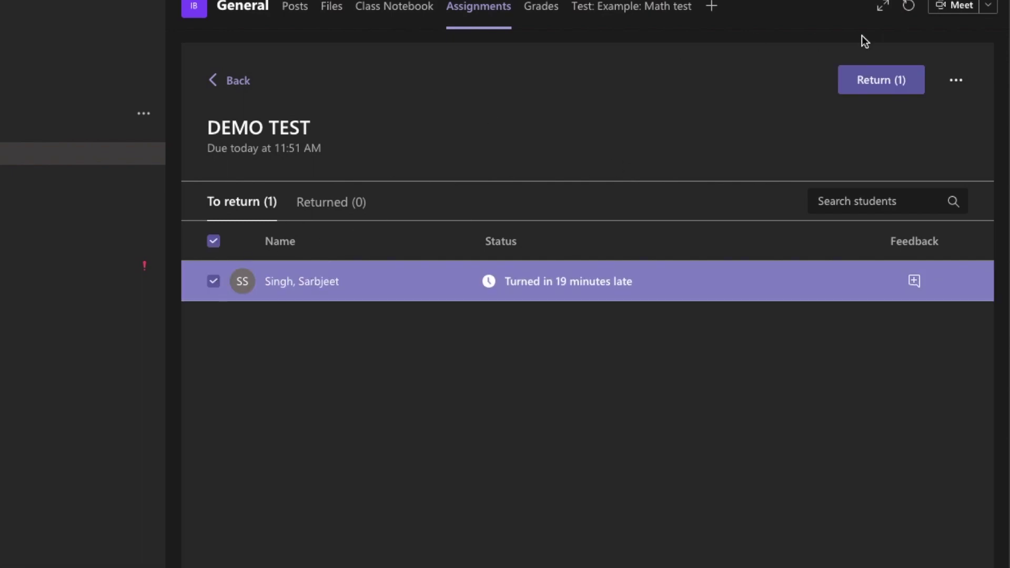
pyautogui.click(885, 84)
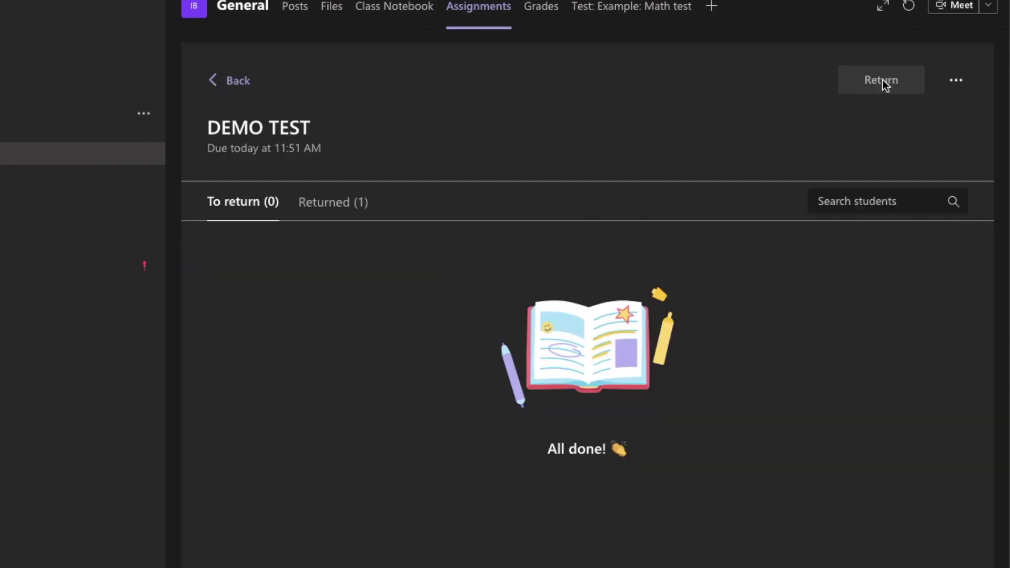